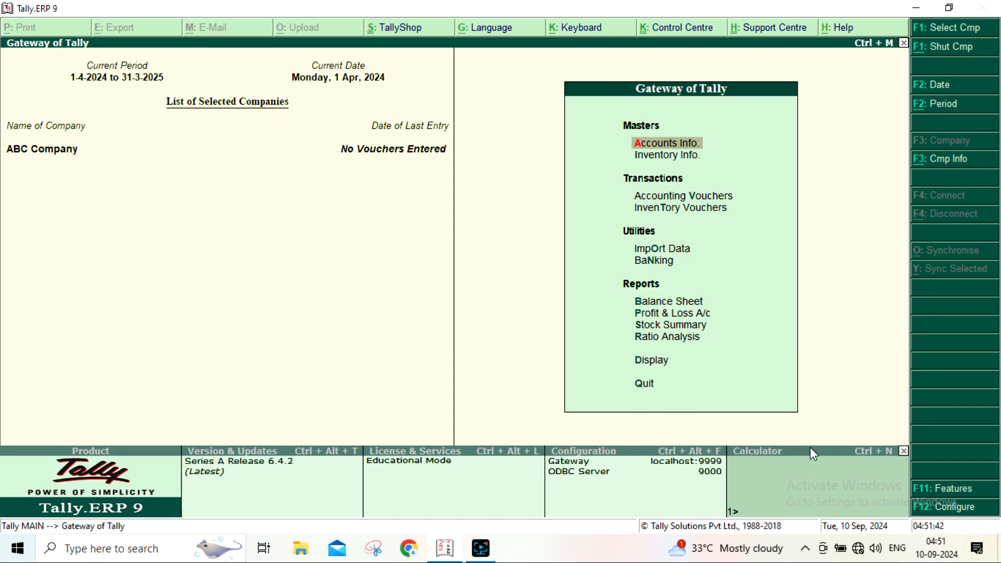
# Step: Enable maintaining batch-wise details and setting expiry dates for batches in ABC Company's inventory features
pyautogui.click(932, 496)
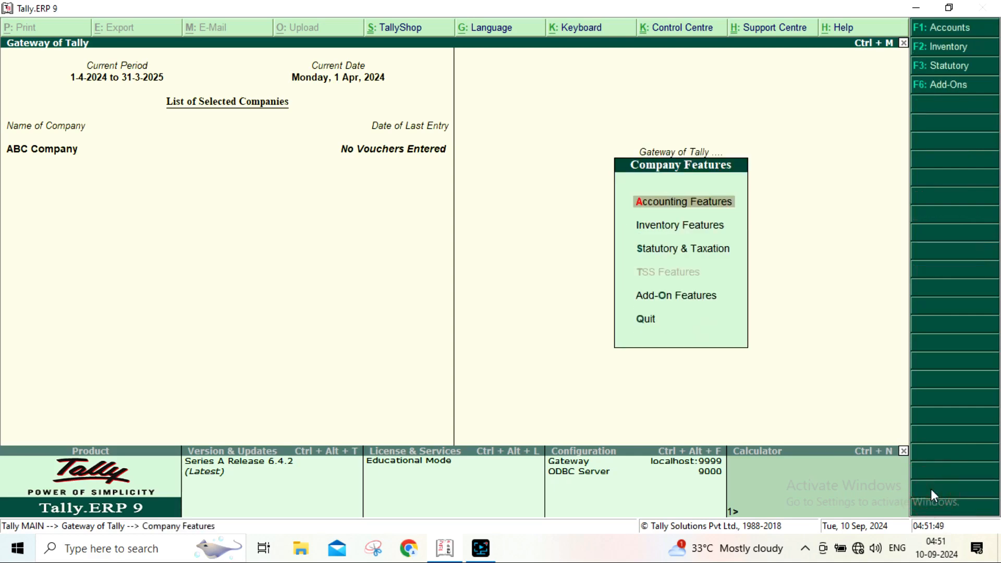
pyautogui.click(676, 229)
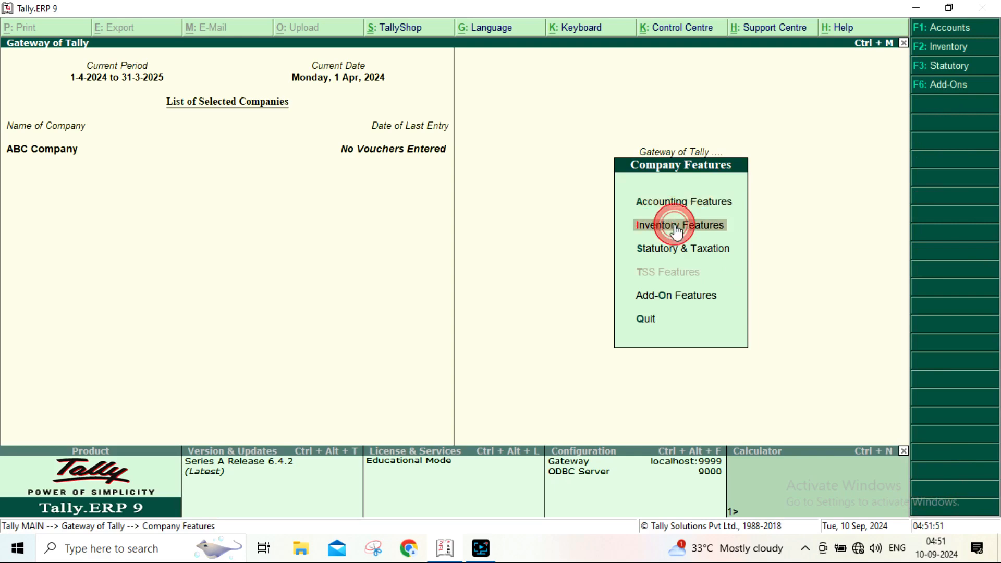
pyautogui.click(676, 230)
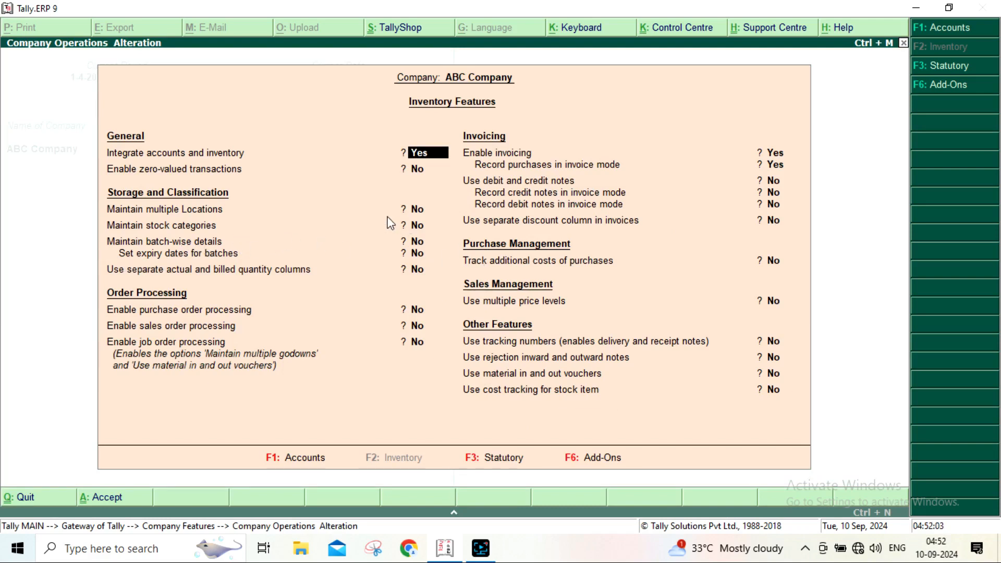
pyautogui.click(416, 242)
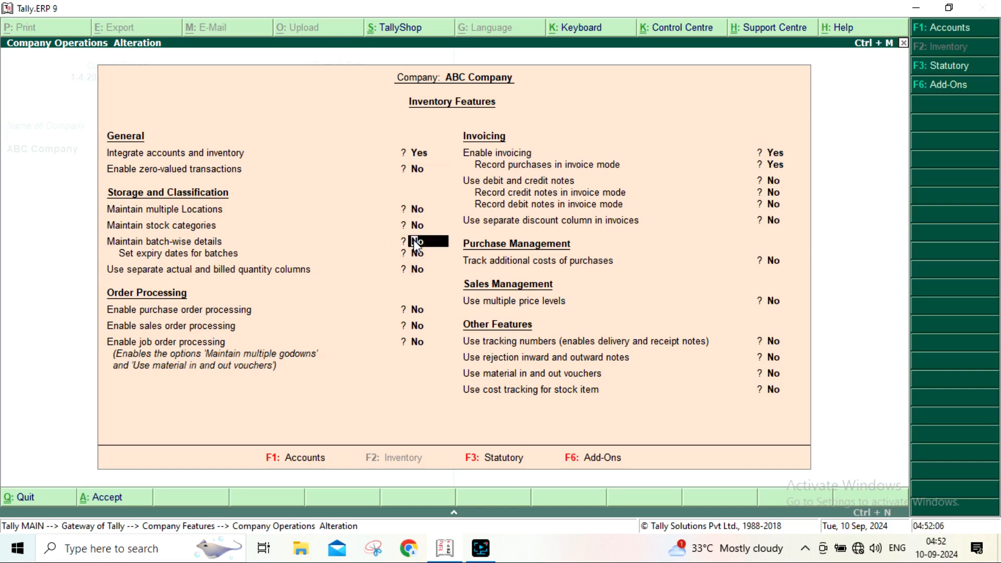
pyautogui.press('y')
pyautogui.press('y')
pyautogui.press('Return')
pyautogui.press('Return')
pyautogui.press('Return')
pyautogui.press('Return')
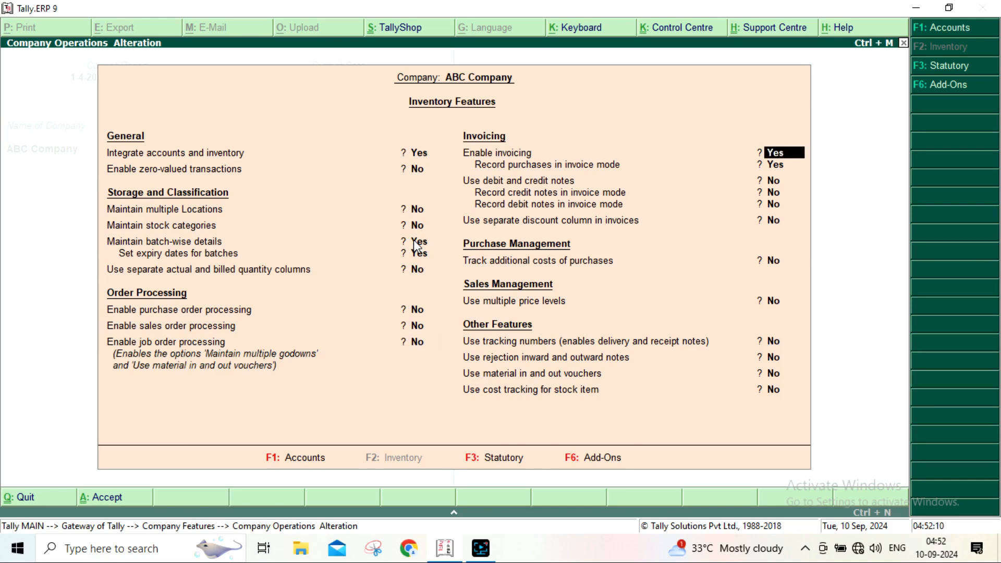
# Step: Keep the remaining inventory feature options as they are, save the settings and return to the Gateway of Tally
pyautogui.press('Return')
pyautogui.press('Return')
pyautogui.press('Return')
pyautogui.press('Return')
pyautogui.press('Return')
pyautogui.press('Return')
pyautogui.press('Return')
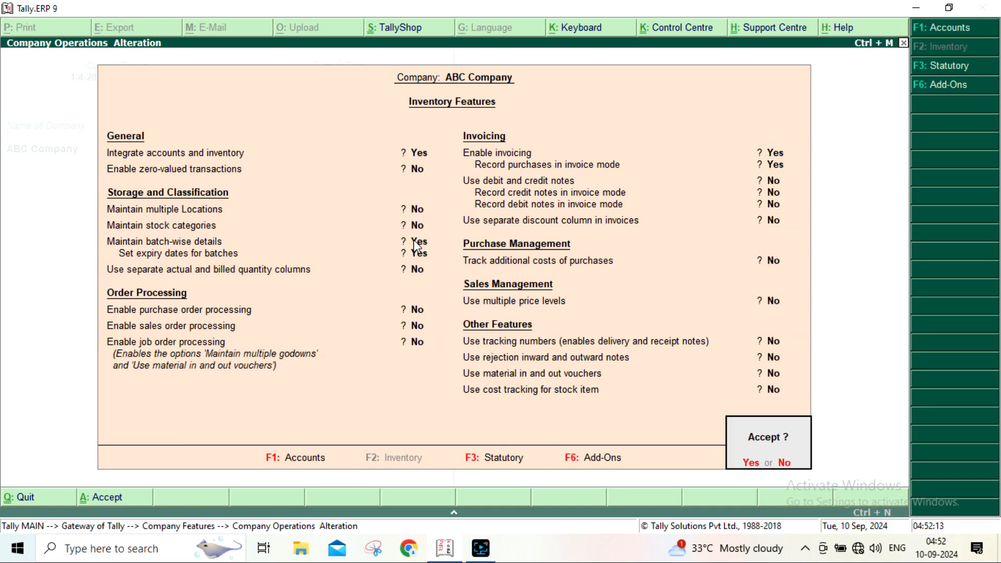
pyautogui.press('y')
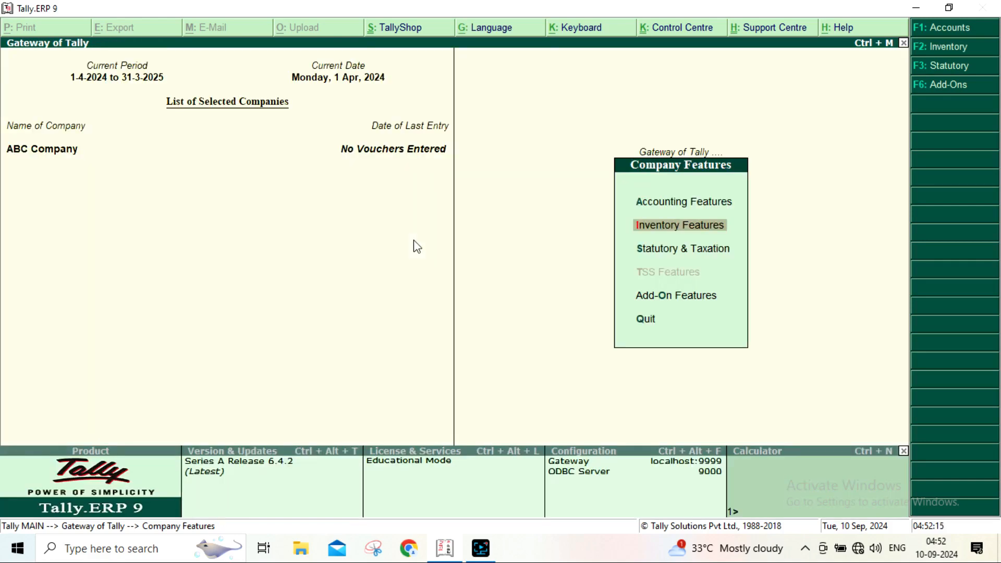
pyautogui.press('Escape')
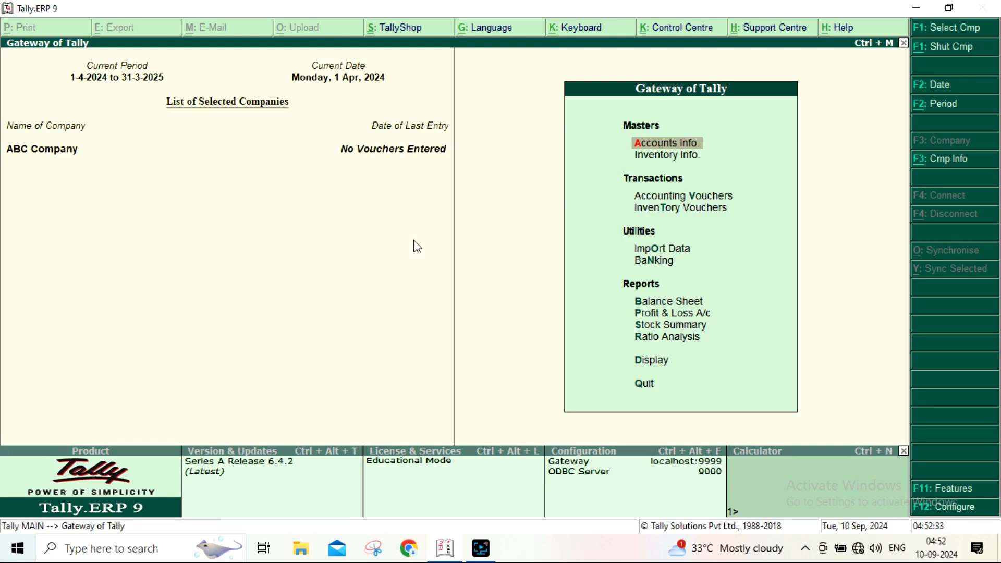
# Step: Start a new single ledger named Sales without an alias
pyautogui.press('Return')
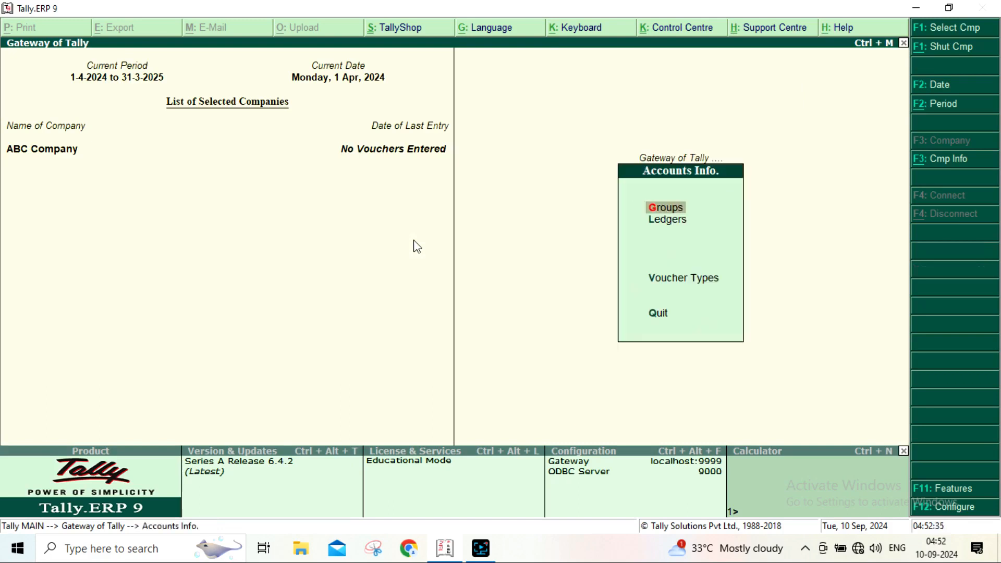
pyautogui.press('Down')
pyautogui.press('Return')
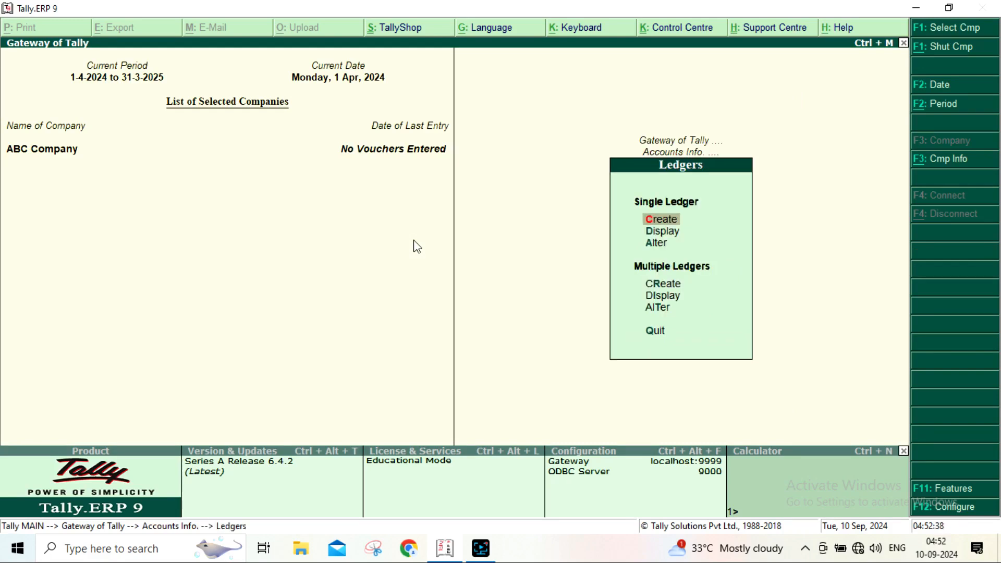
pyautogui.press('Return')
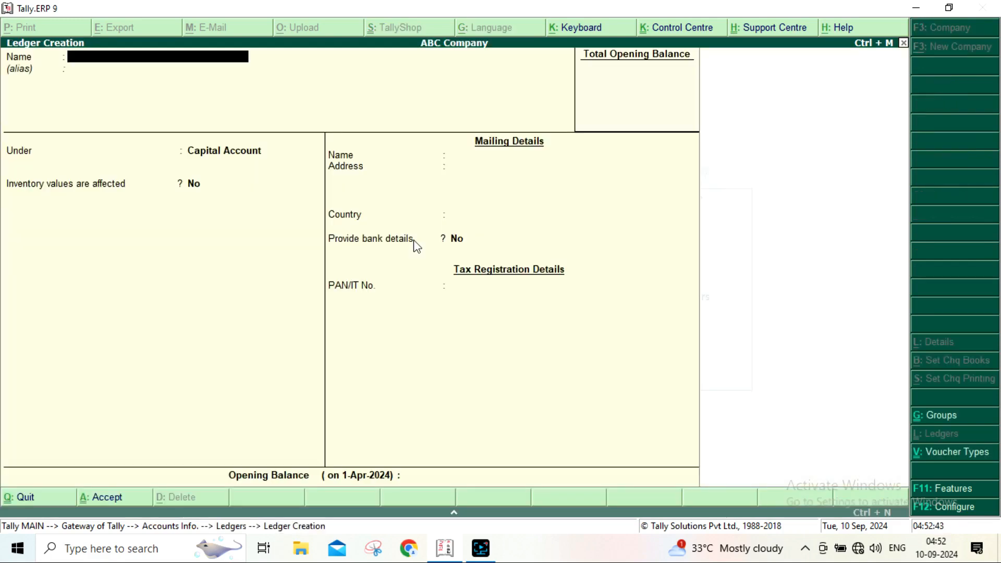
pyautogui.write('Sales')
pyautogui.press('Return')
pyautogui.press('Return')
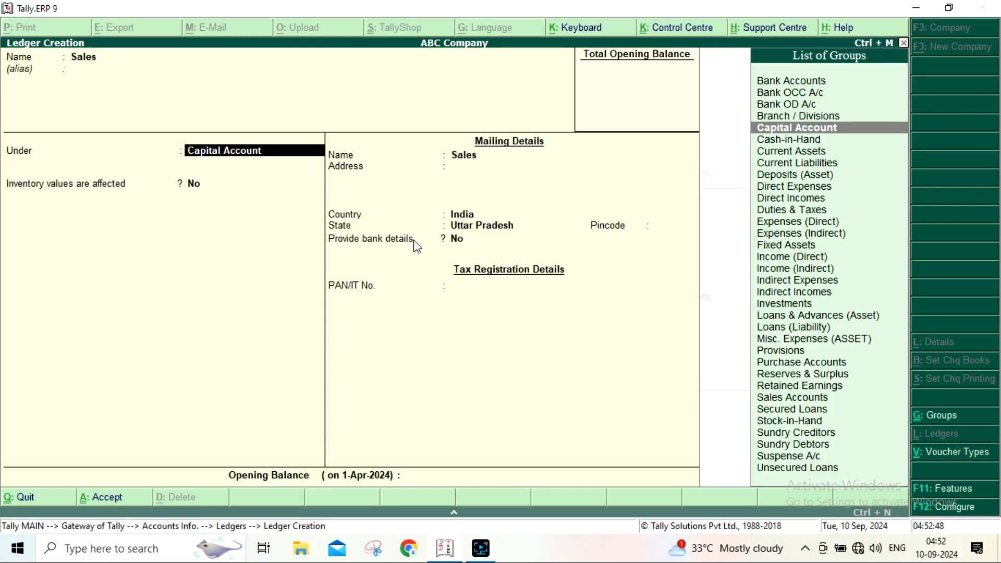
# Step: Place the Sales ledger under Sales Accounts with inventory values affected and ledger type Not Applicable, and save it
pyautogui.write('sae')
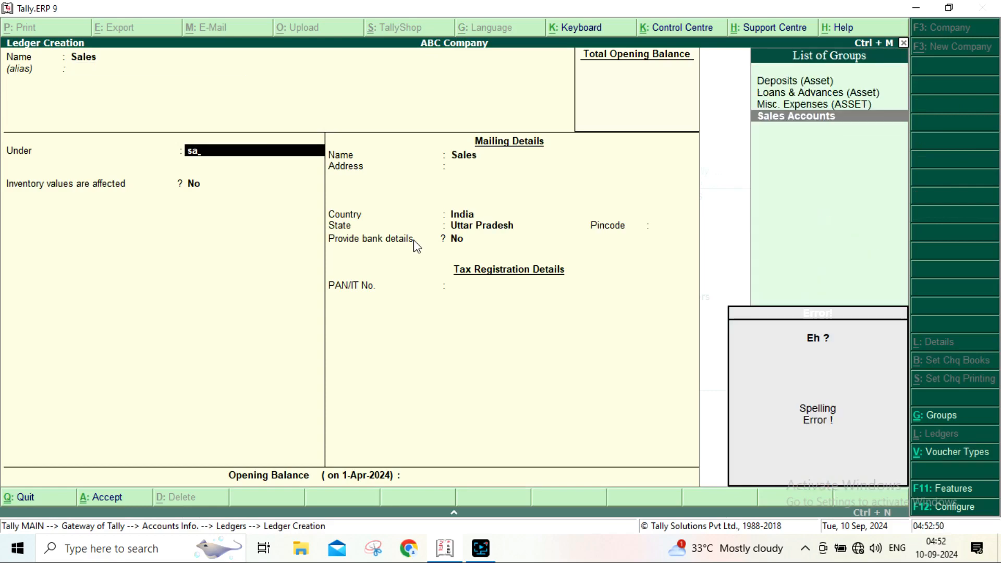
pyautogui.press('Return')
pyautogui.press('Return')
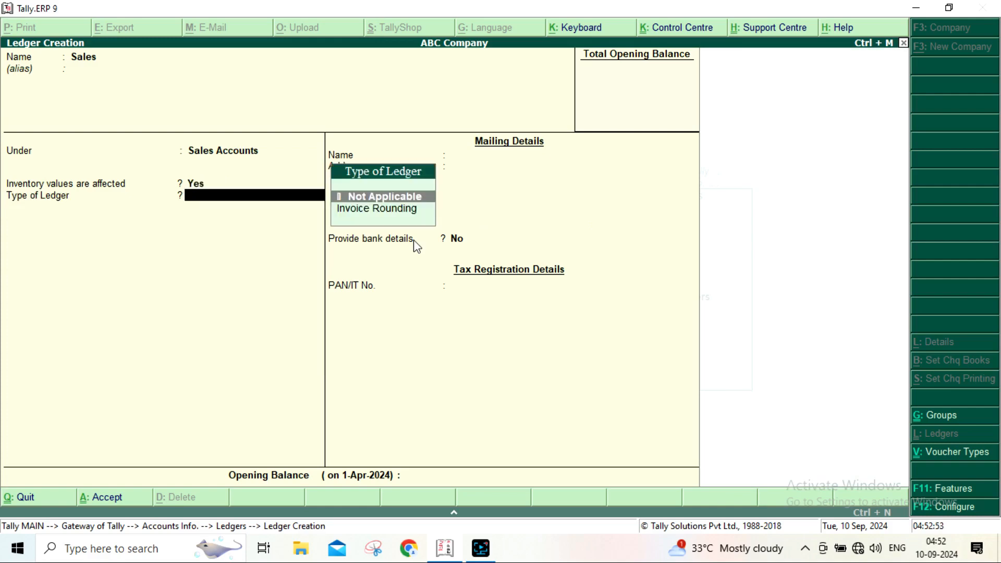
pyautogui.press('Return')
pyautogui.press('Return')
pyautogui.press('Return')
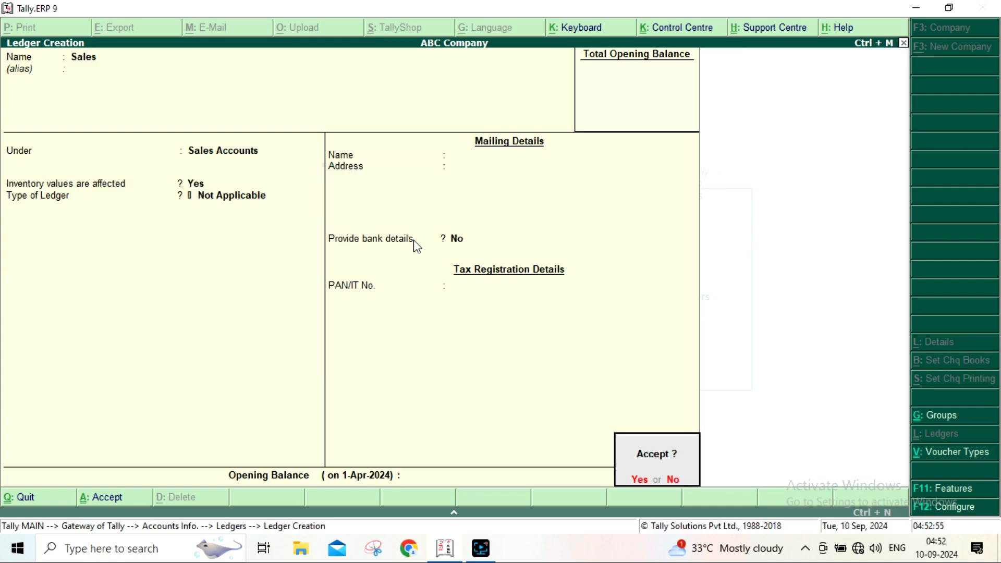
pyautogui.press('Return')
# Step: Create a Purchase ledger under Purchase Accounts with inventory values affected and ledger type Not Applicable, and leave ledger creation
pyautogui.write('Pur')
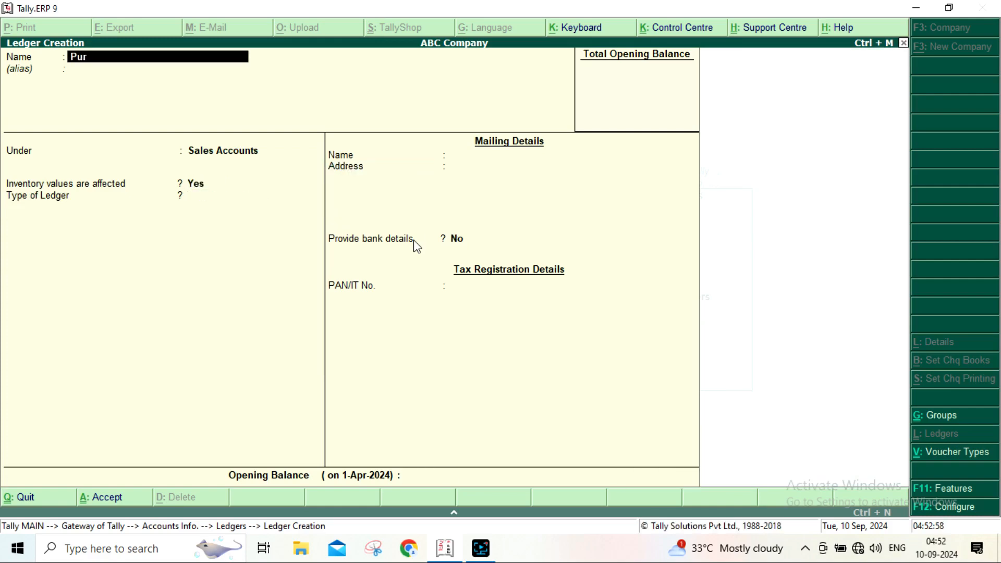
pyautogui.write('chase')
pyautogui.press('Return')
pyautogui.write('Pu')
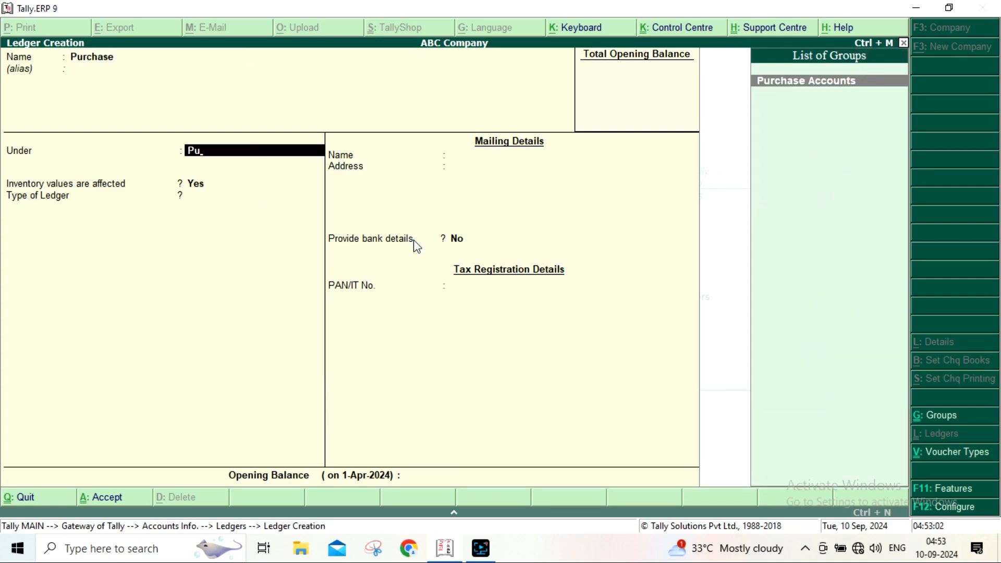
pyautogui.press('Return')
pyautogui.press('Return')
pyautogui.press('Return')
pyautogui.press('Return')
pyautogui.press('Return')
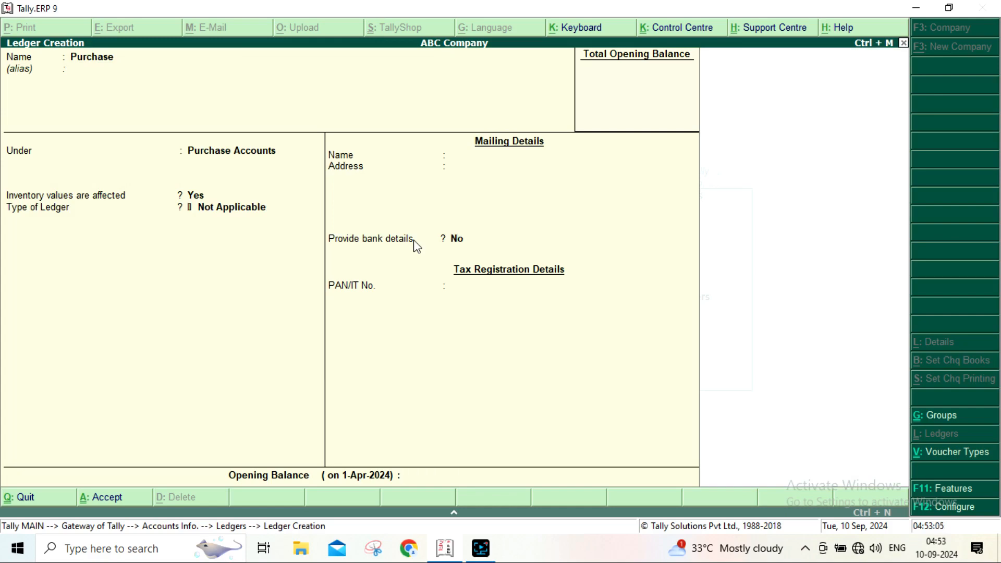
pyautogui.press('Return')
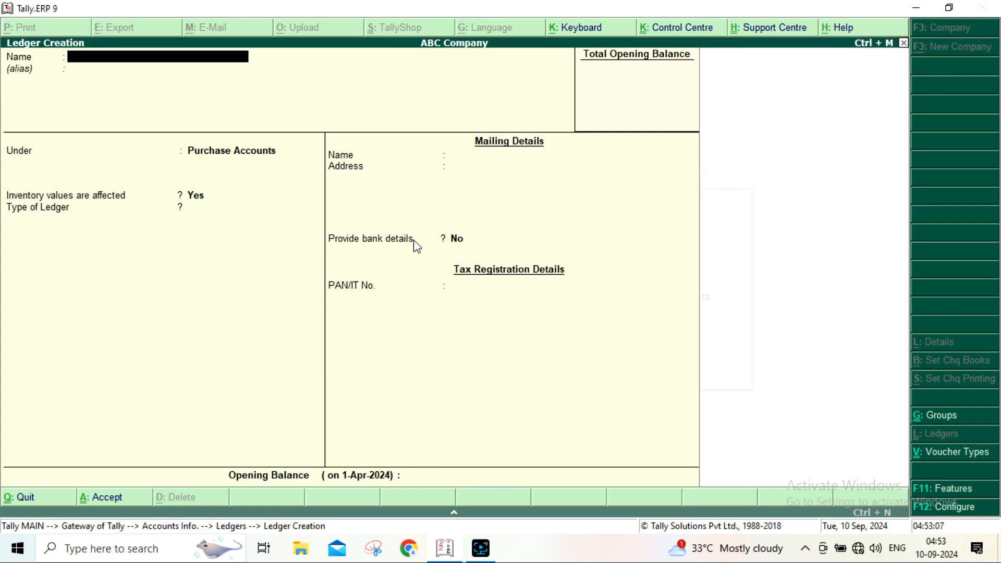
pyautogui.press('Escape')
pyautogui.press('Escape')
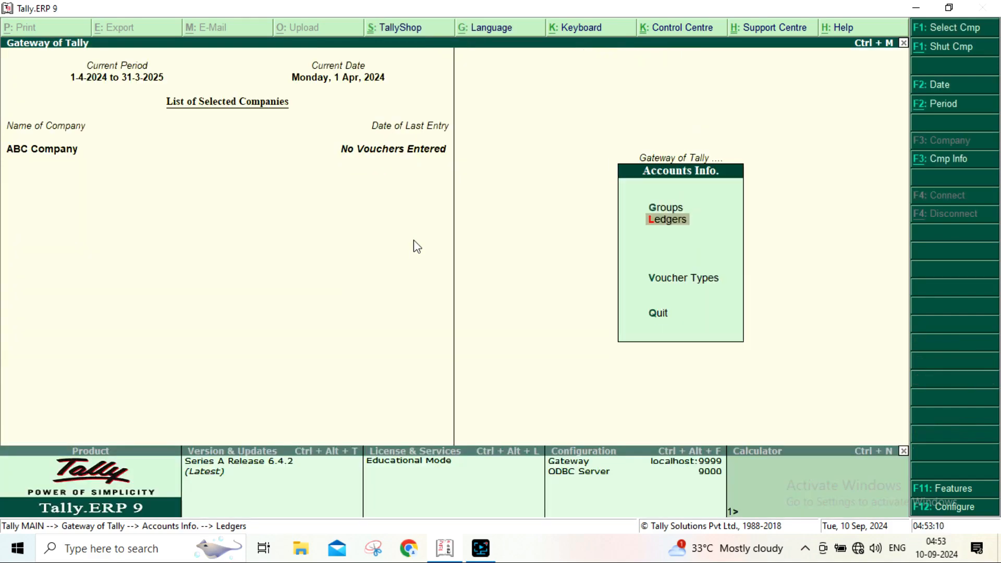
pyautogui.press('Escape')
# Step: Start a new single stock item named Bread under the Primary group, without an alias
pyautogui.press('Down')
pyautogui.press('Return')
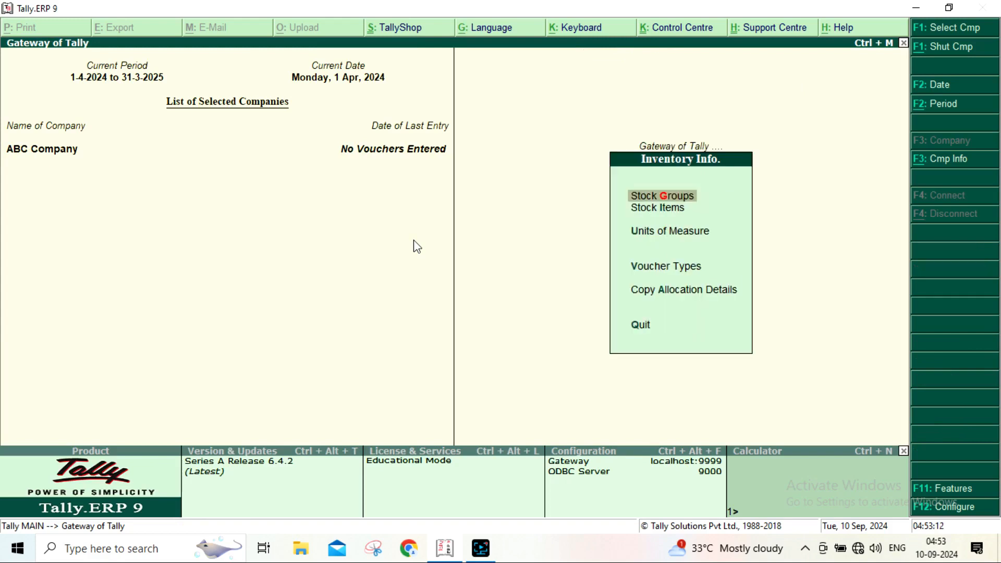
pyautogui.press('Down')
pyautogui.press('Return')
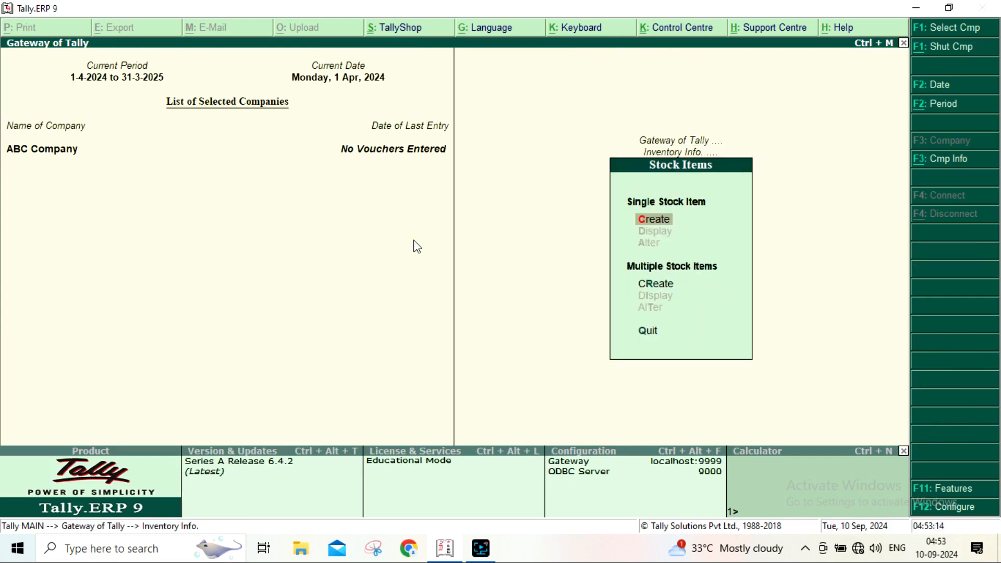
pyautogui.press('Return')
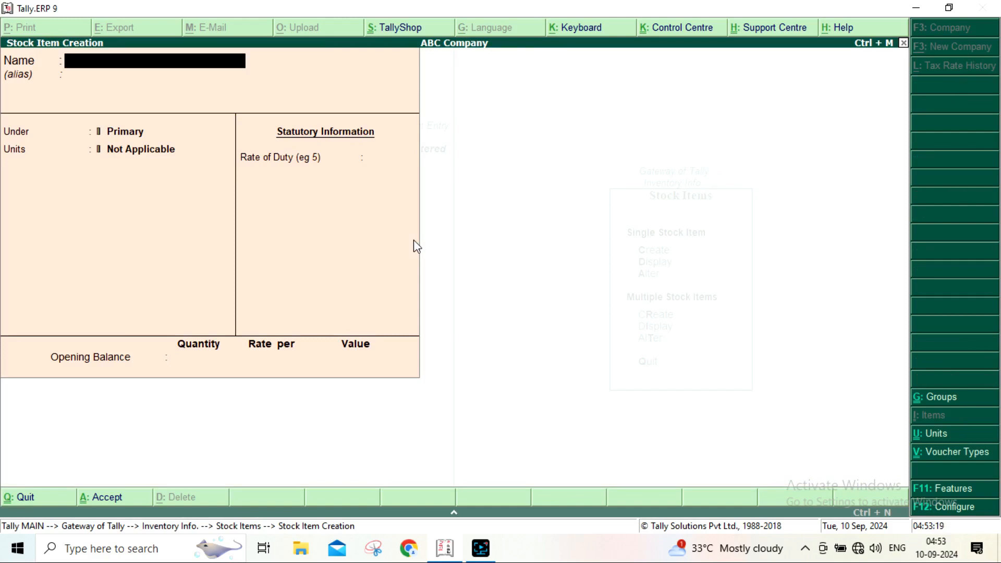
pyautogui.write('Bread')
pyautogui.press('Return')
pyautogui.press('Return')
pyautogui.press('Return')
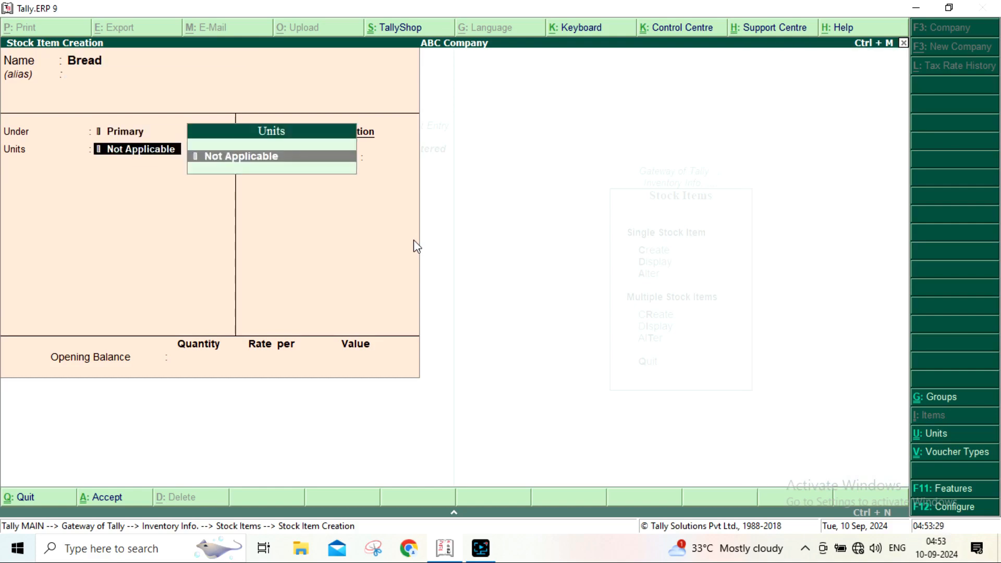
# Step: Create a simple unit with symbol U, formal name Numbers and 0 decimal places, and assign it to the Bread item
pyautogui.hotkey('alt', 'c')
pyautogui.write('U')
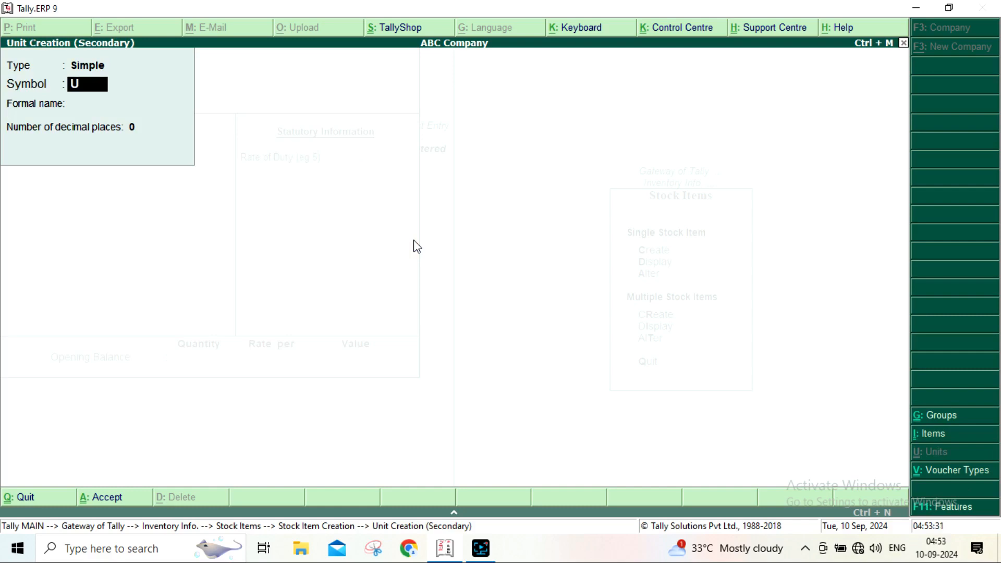
pyautogui.press('Return')
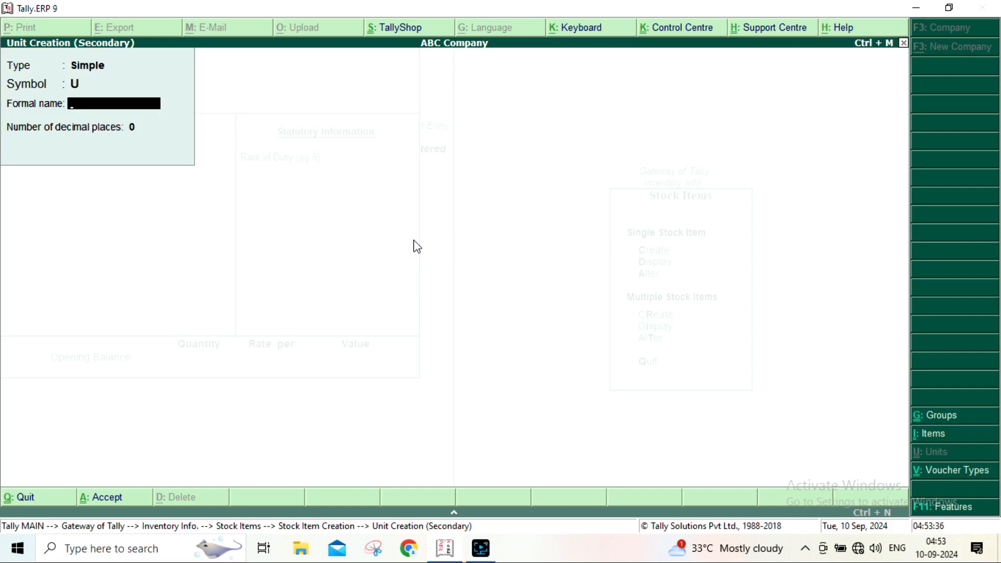
pyautogui.write('Numbers')
pyautogui.press('Return')
pyautogui.press('Return')
pyautogui.press('Return')
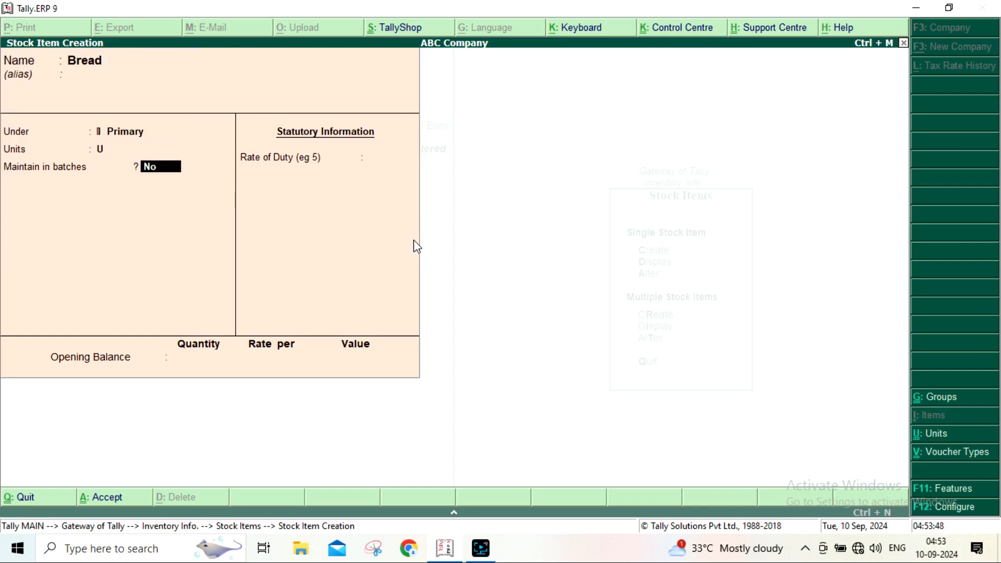
# Step: Set the Bread item to be maintained in batches, with manufacturing date tracking and expiry dates enabled
pyautogui.write('y')
pyautogui.press('Return')
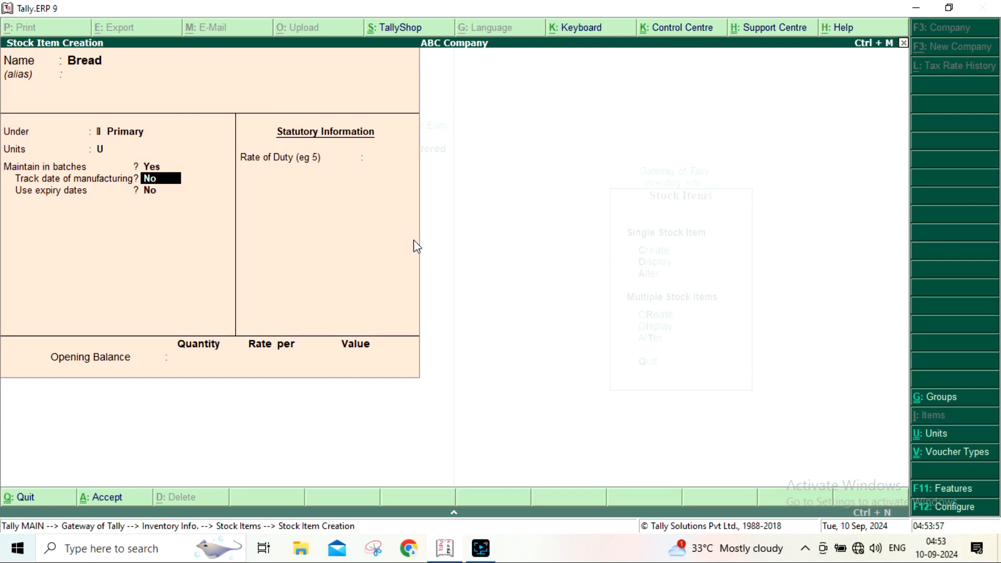
pyautogui.write('y')
pyautogui.press('Return')
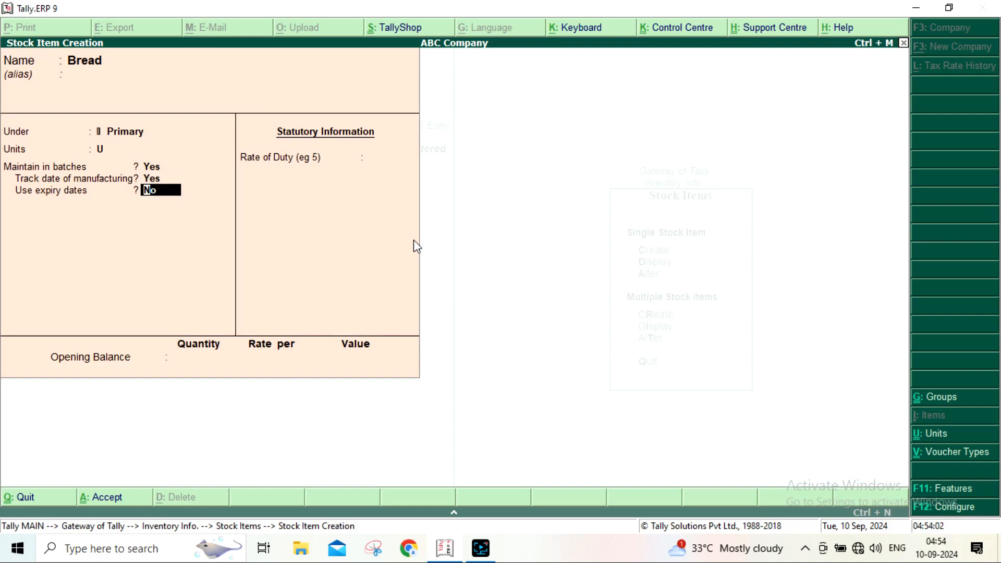
pyautogui.write('y')
pyautogui.press('Return')
# Step: Save the Bread item with a duty rate of 0 and no opening balance, and return to the Gateway of Tally
pyautogui.press('Return')
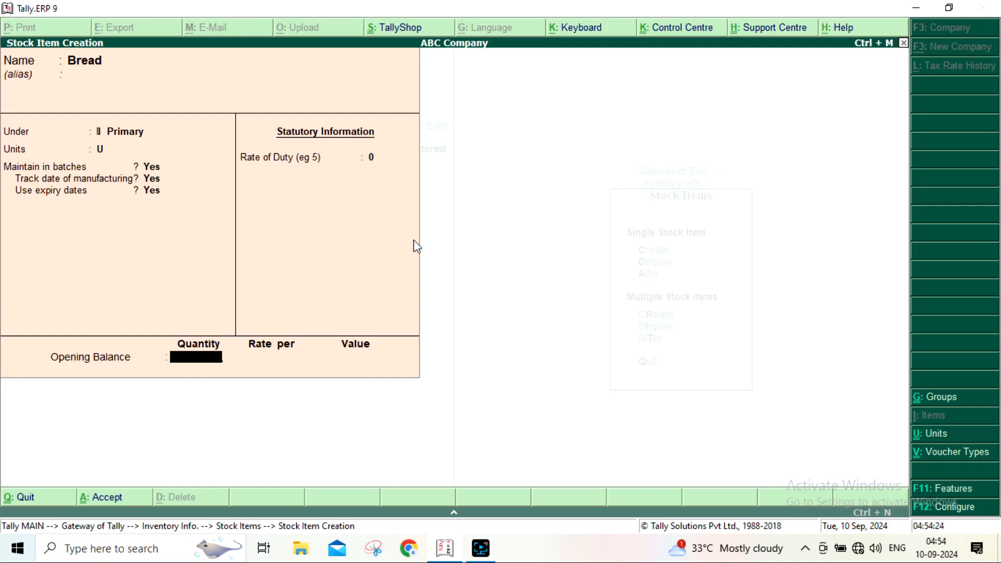
pyautogui.press('Return')
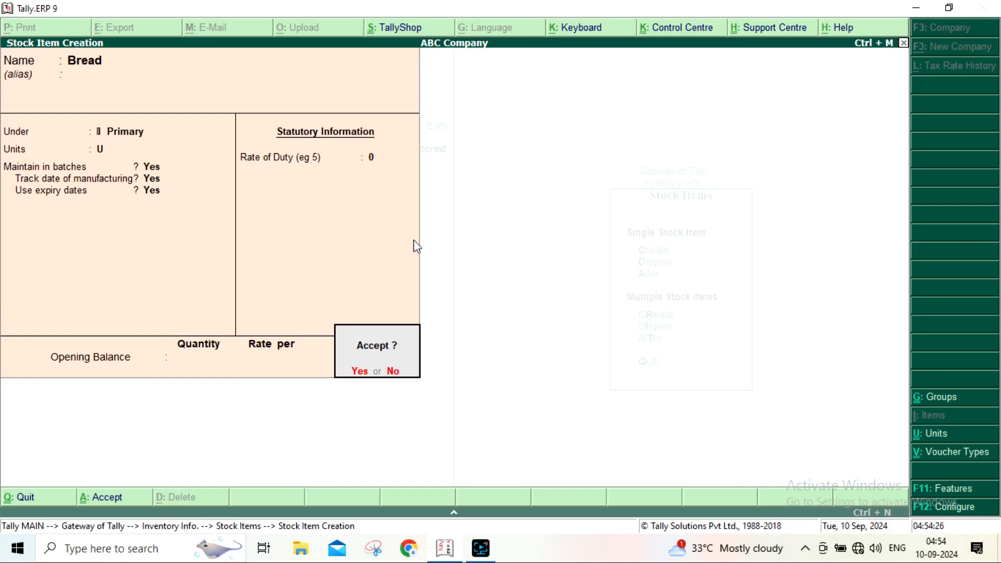
pyautogui.press('Return')
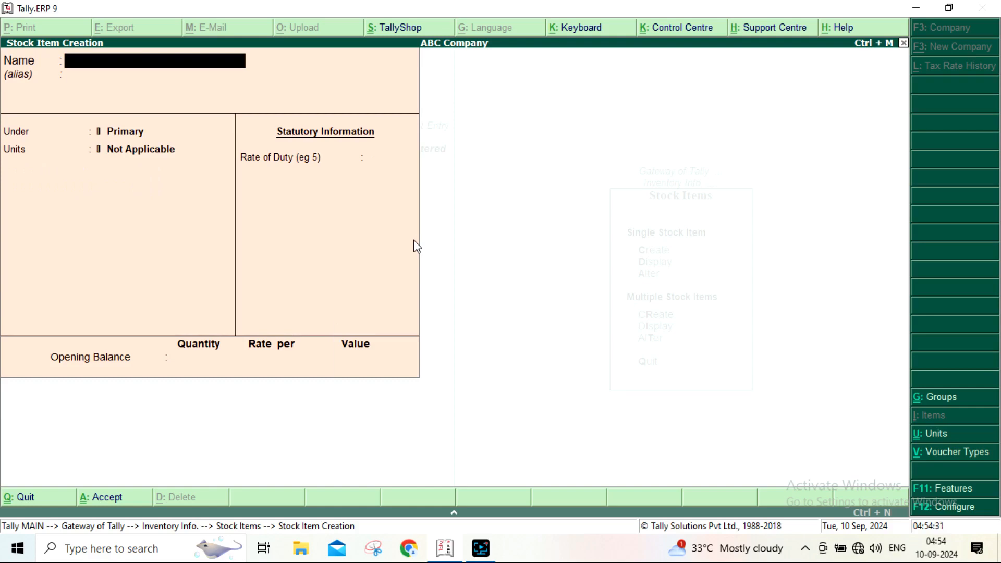
pyautogui.press('Escape')
pyautogui.press('Escape')
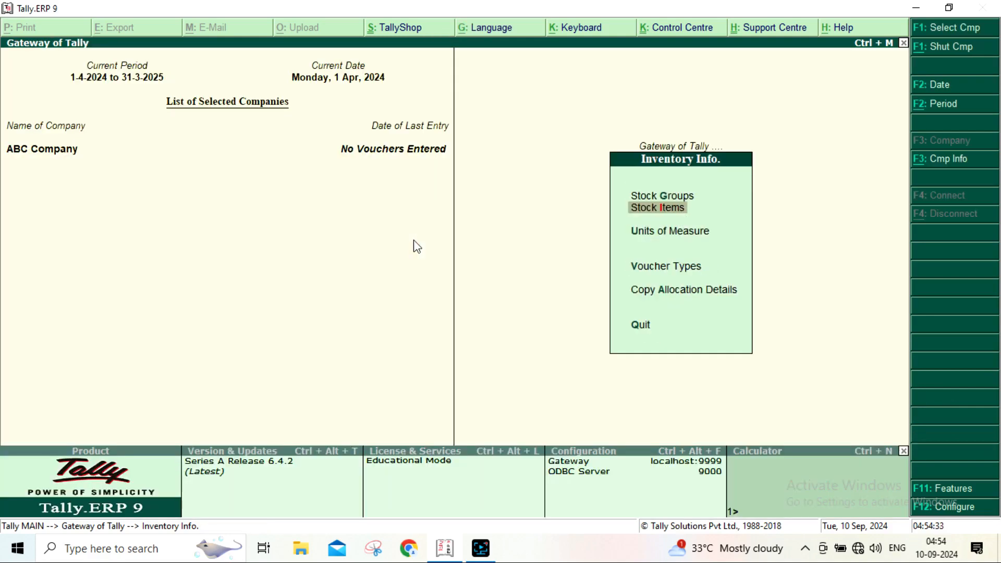
pyautogui.press('Escape')
# Step: Start a purchase accounting voucher with supplier invoice no. 1 dated 1-Apr-2024 and Cash as the party account
pyautogui.press('Down')
pyautogui.press('Down')
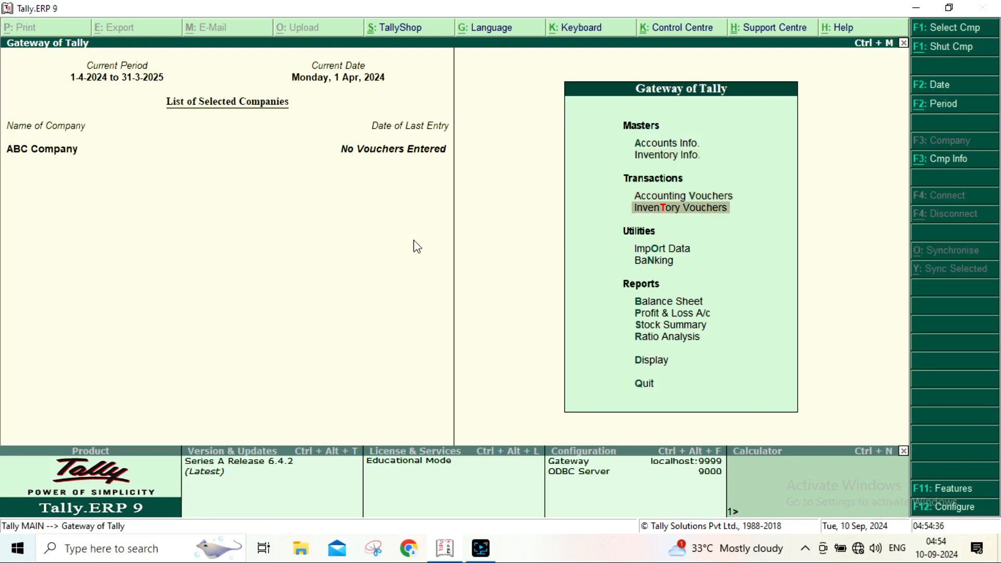
pyautogui.press('Up')
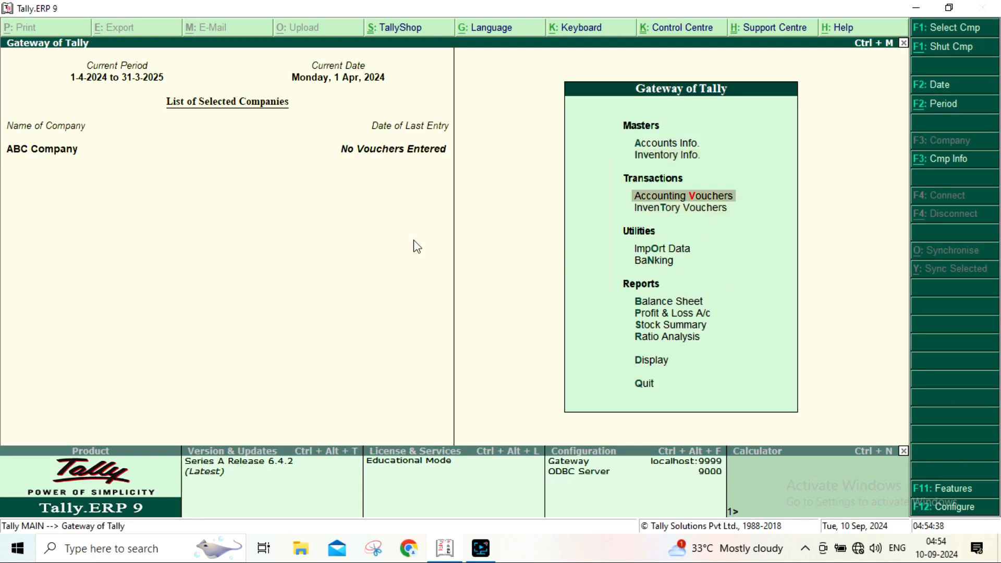
pyautogui.press('Return')
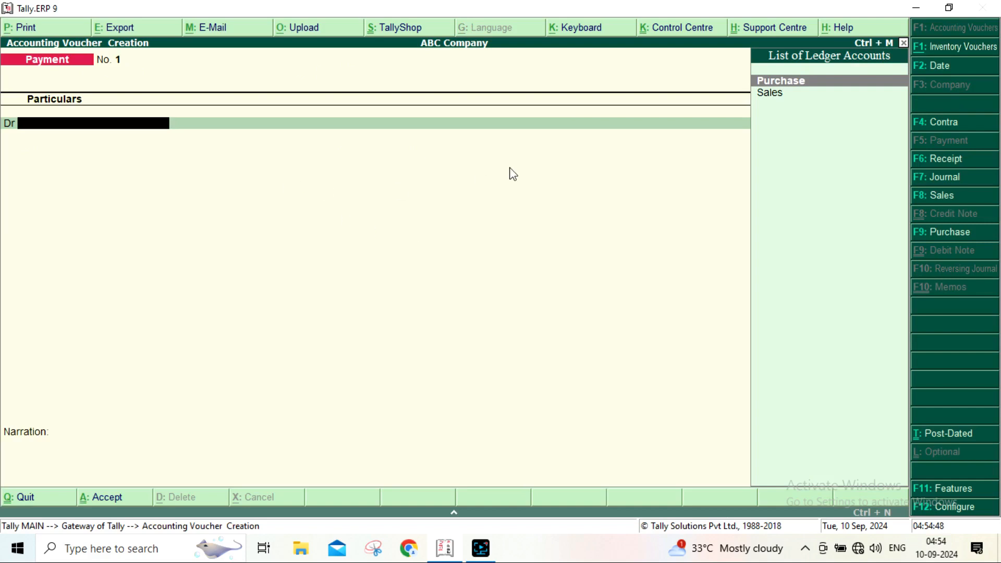
pyautogui.click(947, 233)
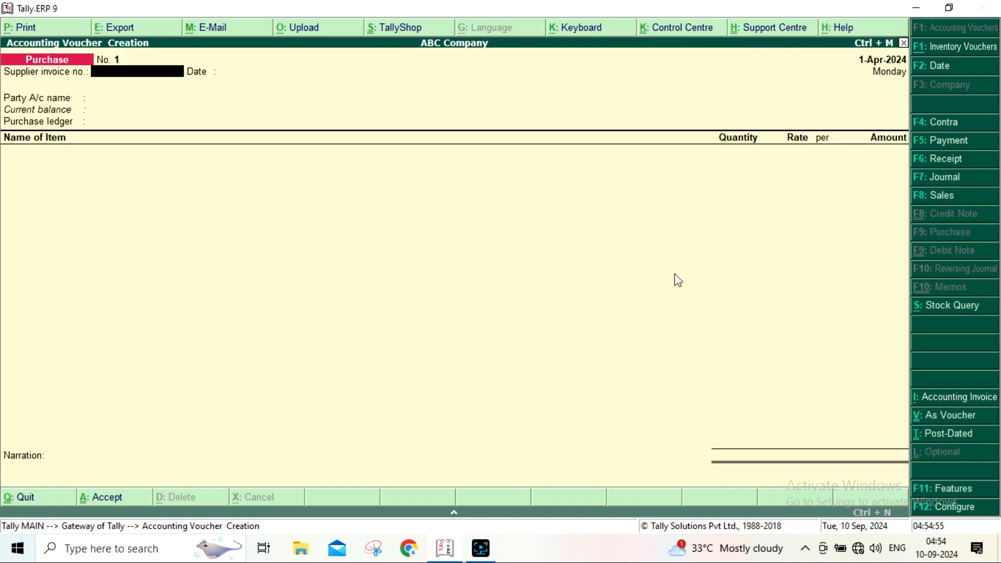
pyautogui.press('Return')
pyautogui.press('Return')
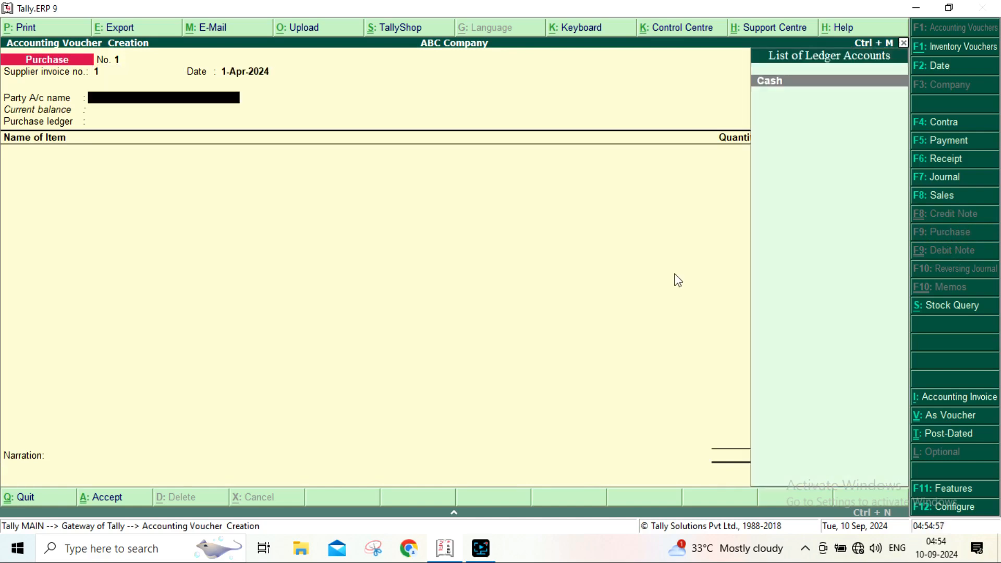
pyautogui.press('Return')
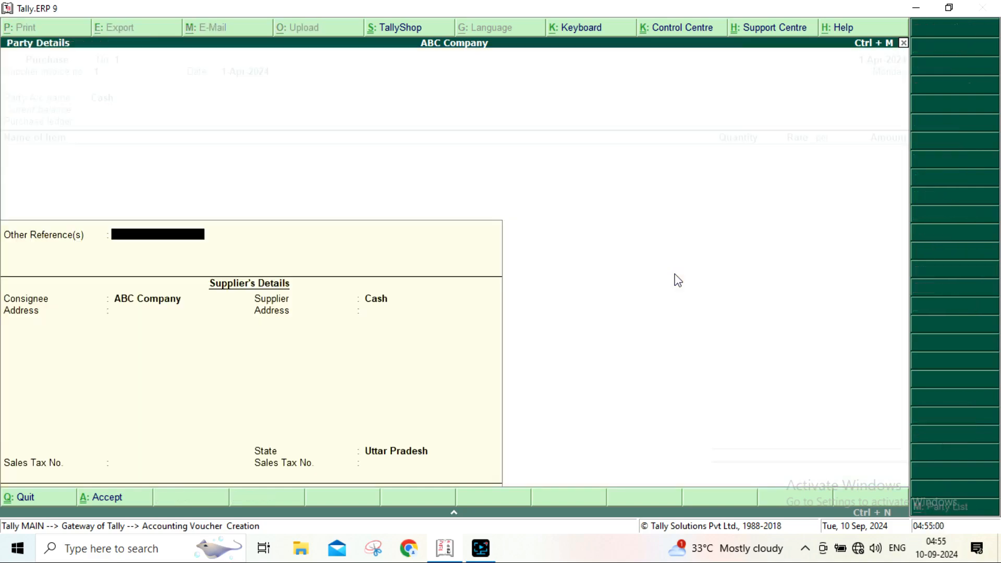
# Step: Replace Cash with the supplier's name in the party details, with state Not Applicable and the reference and sales tax numbers blank
pyautogui.press('Return')
pyautogui.press('Return')
pyautogui.press('Return')
pyautogui.press('Return')
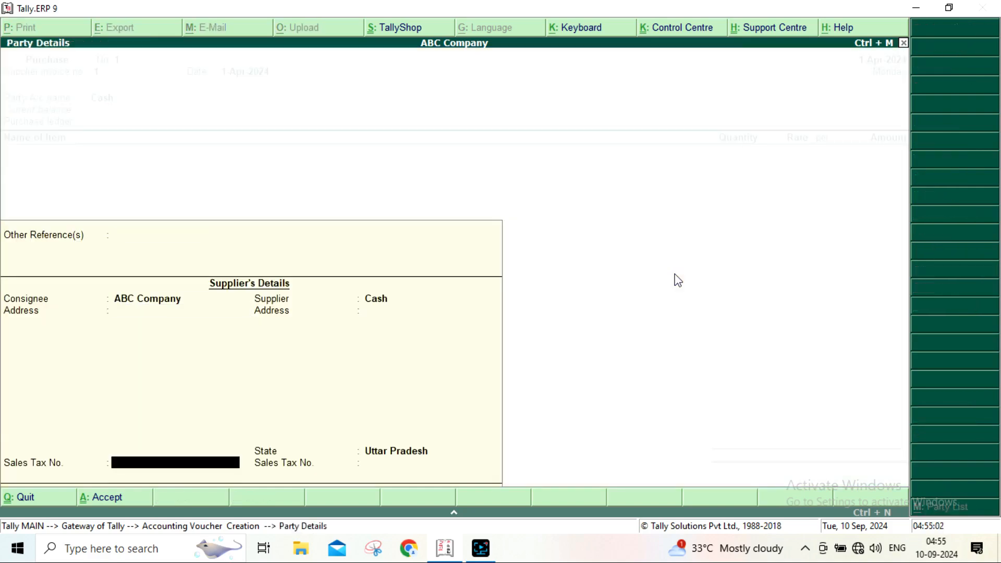
pyautogui.press('Return')
pyautogui.press('Return')
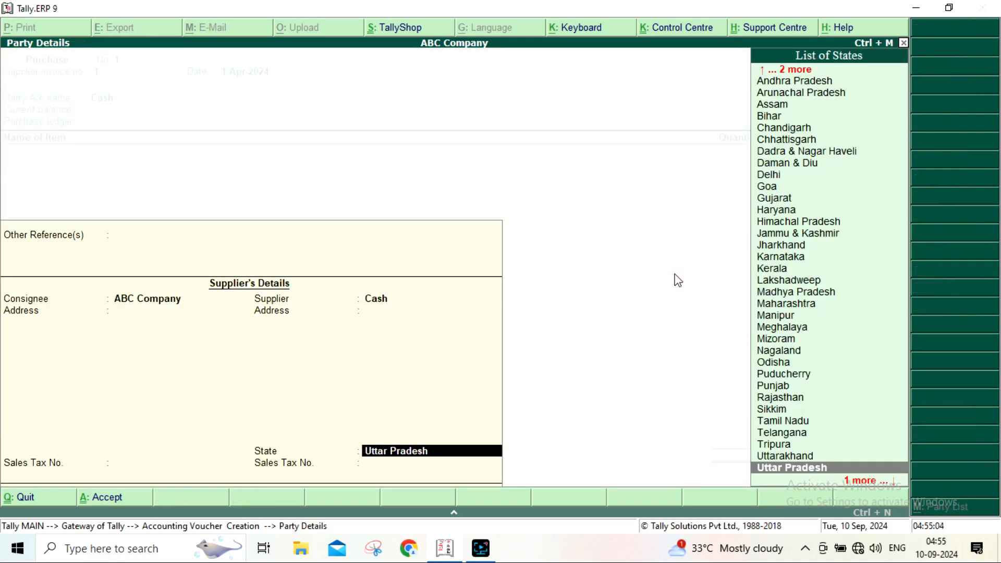
pyautogui.press('BackSpace')
pyautogui.press('BackSpace')
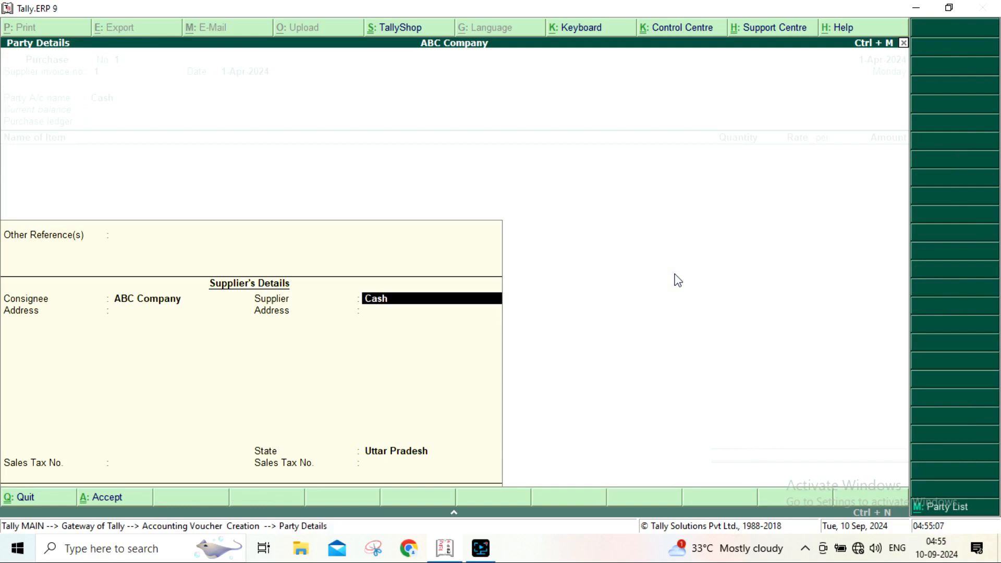
pyautogui.write('Manihs')
pyautogui.press('BackSpace')
pyautogui.press('BackSpace')
pyautogui.press('BackSpace')
pyautogui.write('ish')
pyautogui.press('Return')
pyautogui.press('Return')
pyautogui.press('Return')
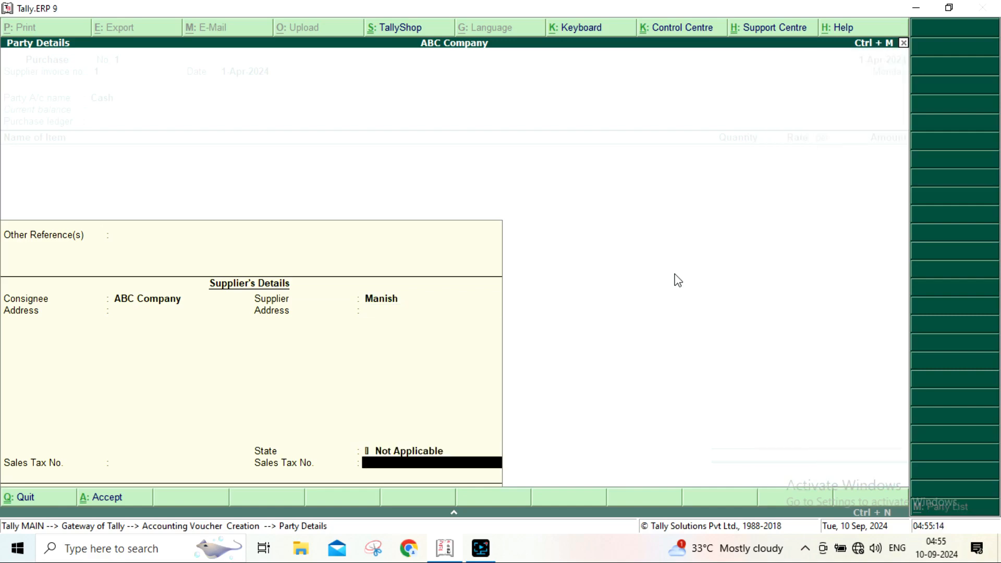
pyautogui.press('Return')
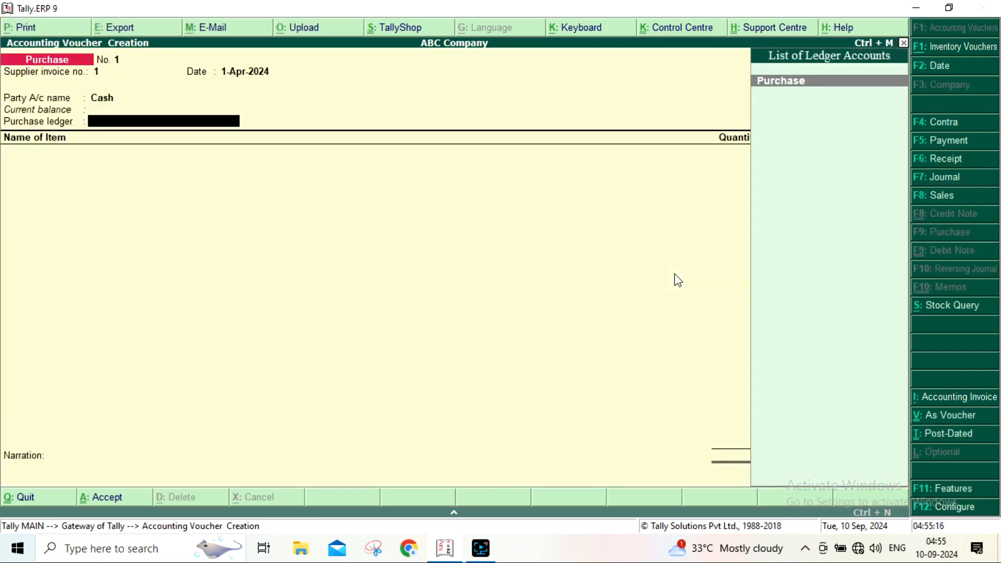
# Step: Select the Purchase ledger for the voucher and add Bread as its stock item
pyautogui.press('Return')
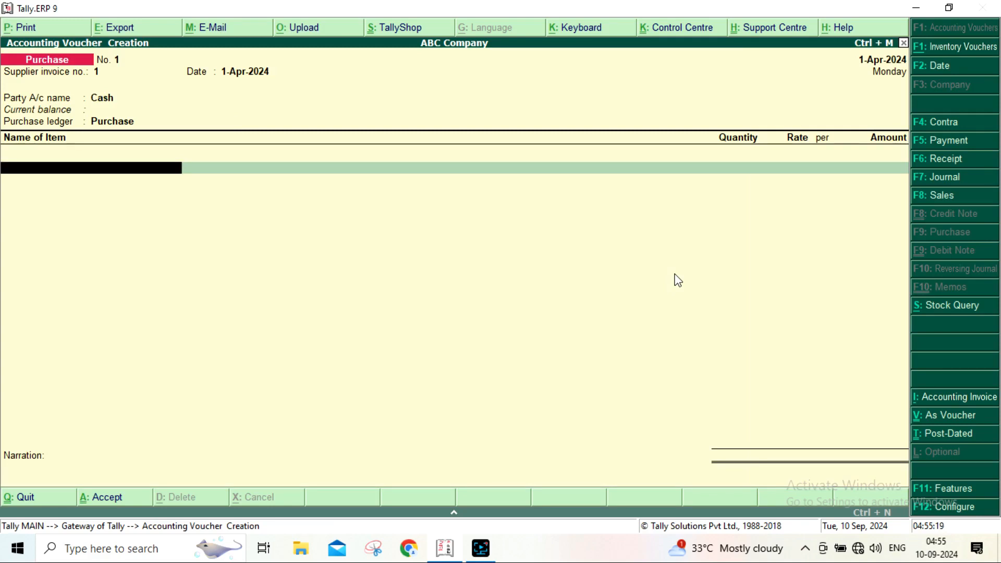
pyautogui.press('Down')
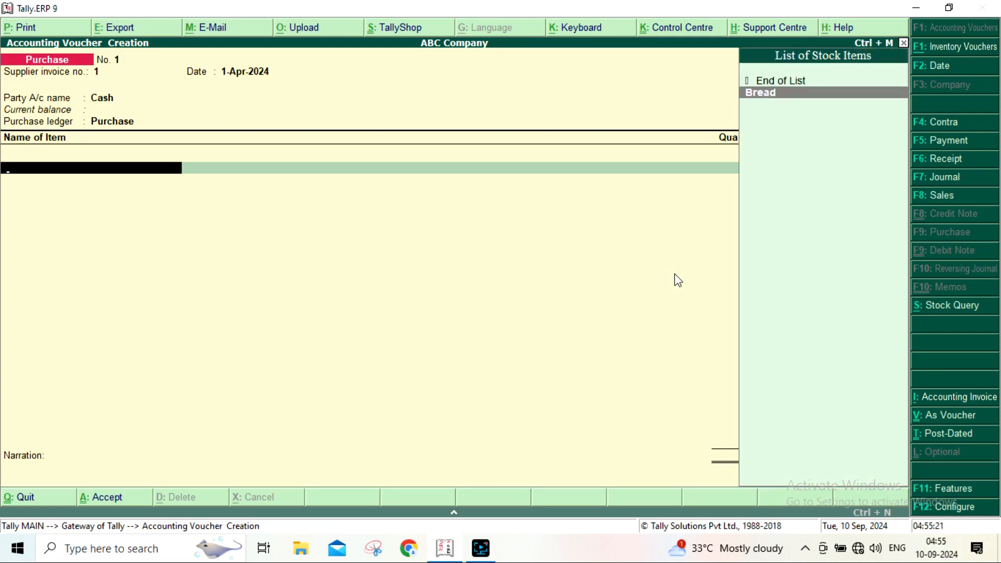
pyautogui.press('Return')
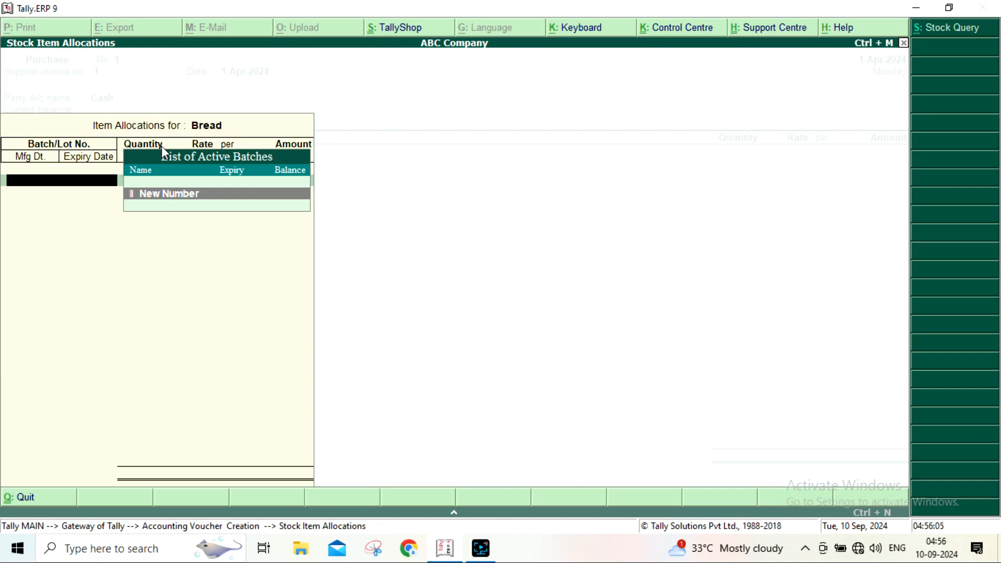
# Step: Allocate 10,000 U of Bread at a rate of 10.00 per U to a new batch numbered Room1
pyautogui.press('Return')
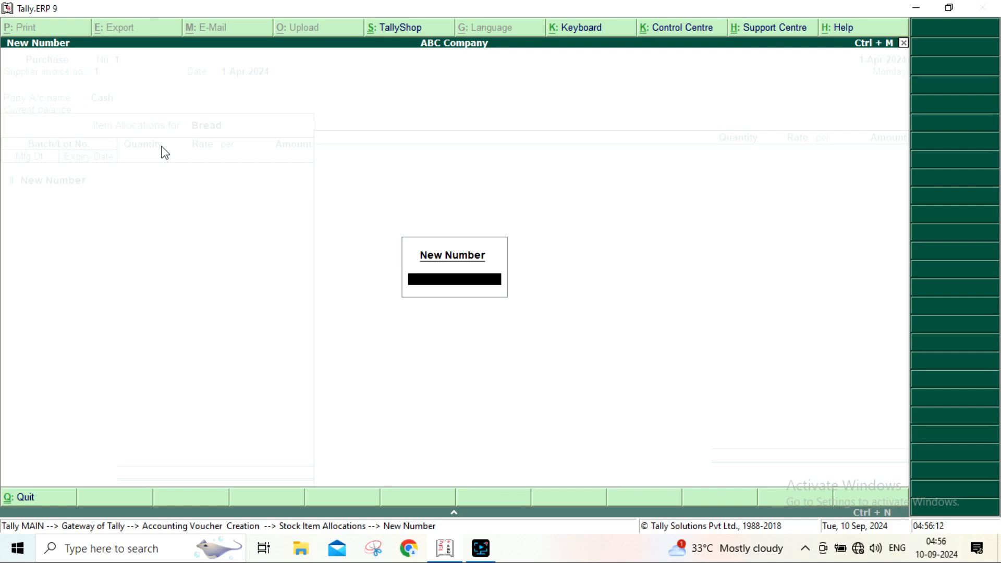
pyautogui.write('Room1')
pyautogui.press('Return')
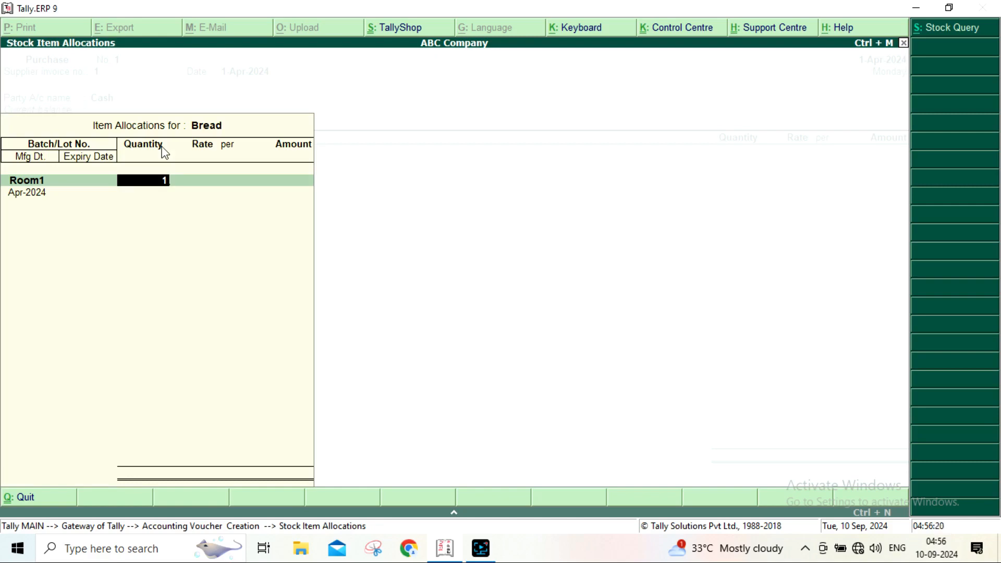
pyautogui.write('10000')
pyautogui.press('Return')
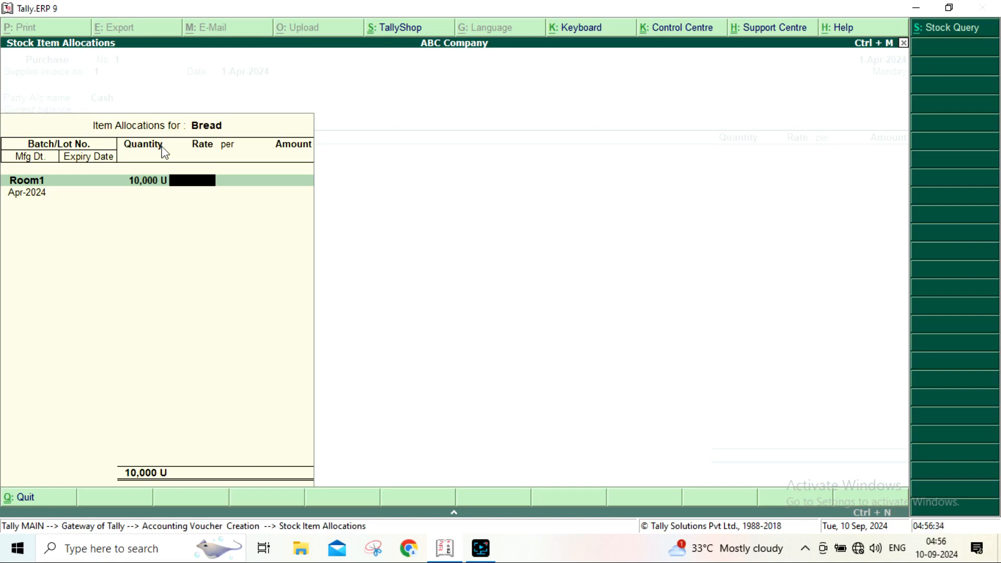
pyautogui.write('10')
pyautogui.press('Return')
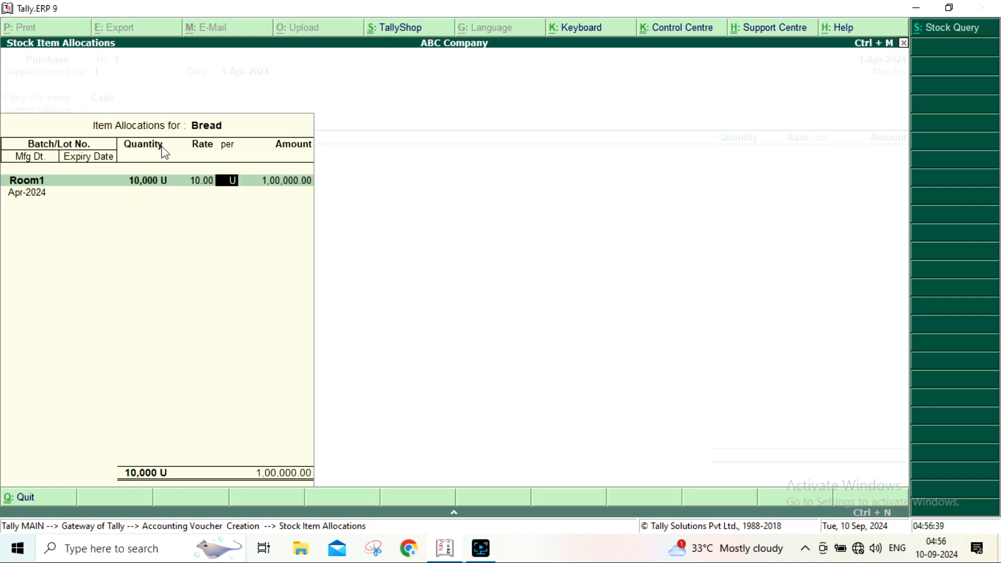
pyautogui.press('Return')
pyautogui.press('Return')
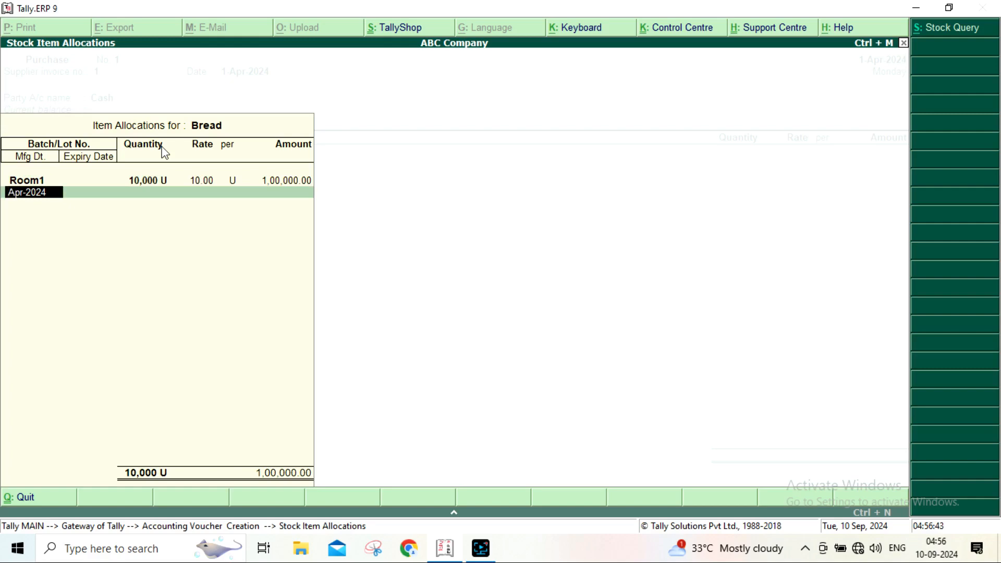
# Step: Keep Apr-2024 as the Room1 batch's manufacturing date and set its expiry to 30 days
pyautogui.press('Return')
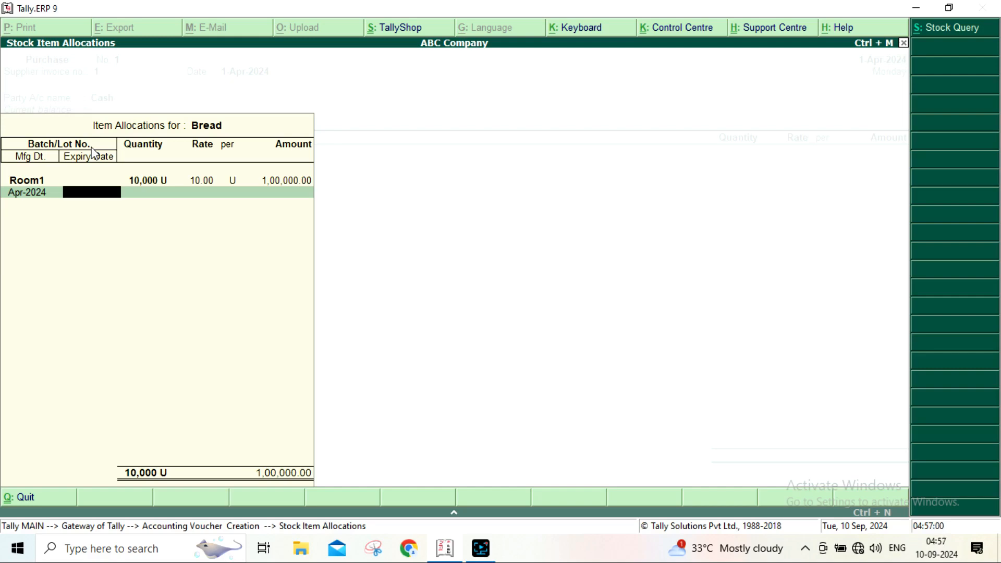
pyautogui.write('1')
pyautogui.press('BackSpace')
pyautogui.write('30')
pyautogui.press('Return')
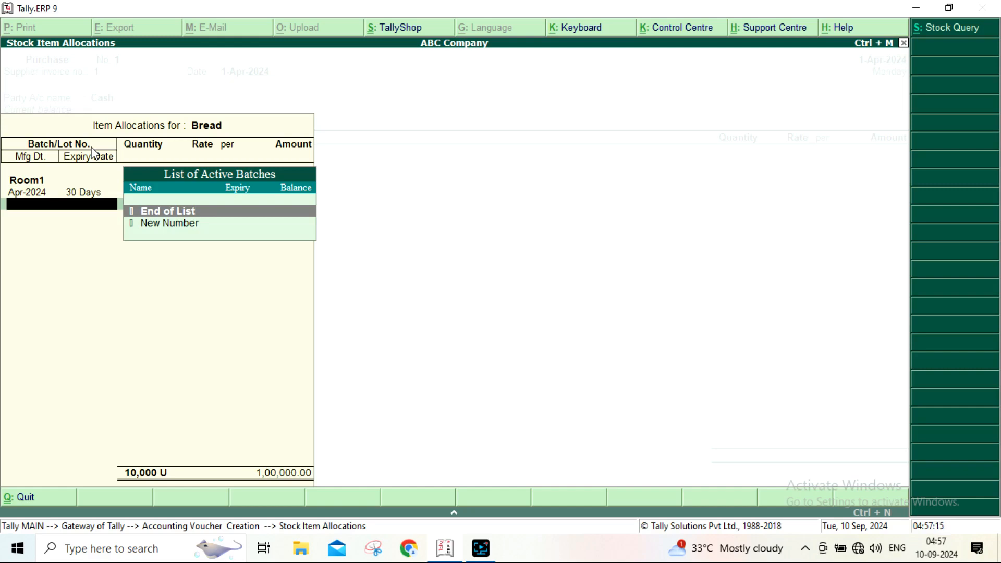
# Step: Add a new batch Room2 with 10,000 U at 10.00, manufacturing date Apr-2024 and an expiry of 20 days
pyautogui.press('Down')
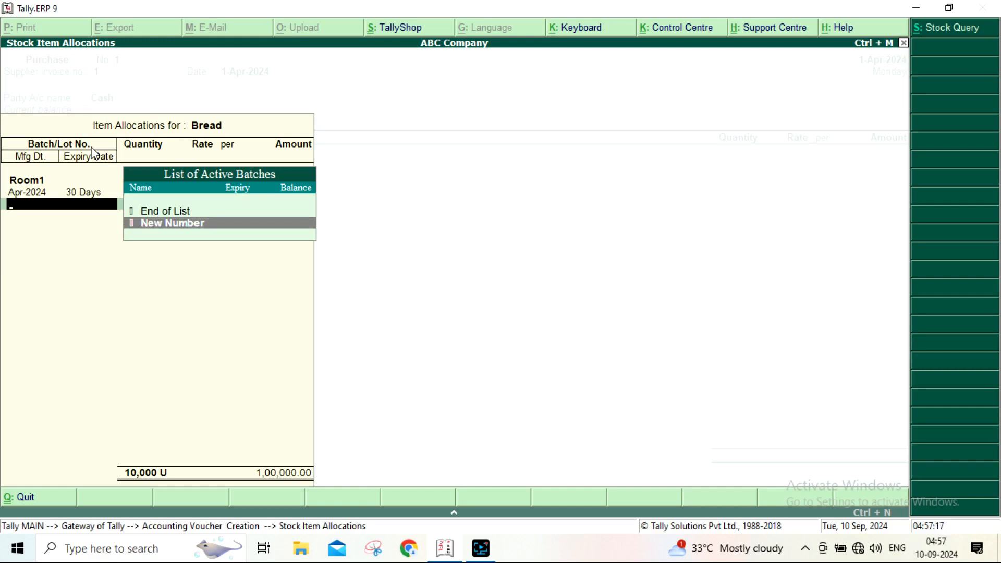
pyautogui.press('Return')
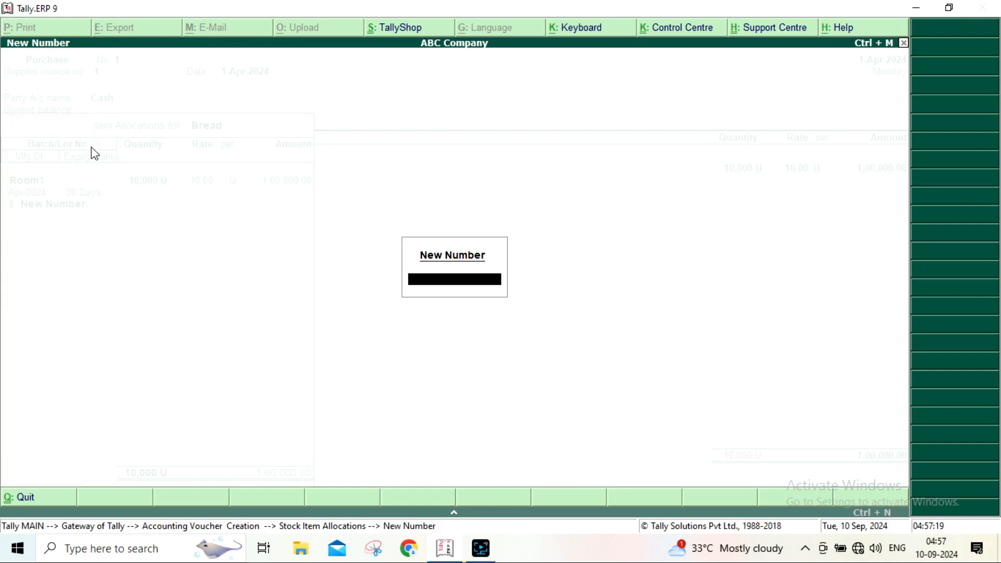
pyautogui.write('Room2')
pyautogui.press('Return')
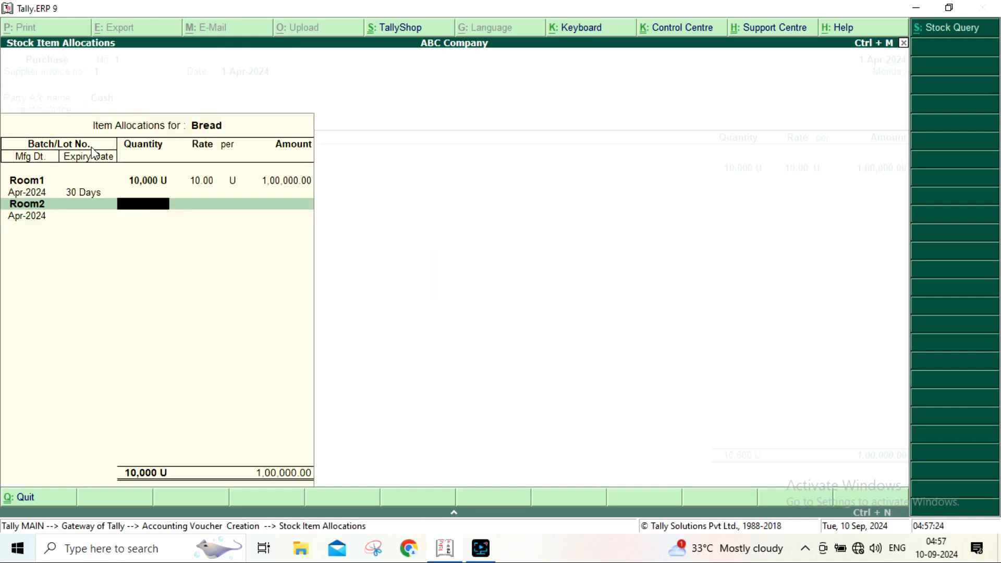
pyautogui.write('10000')
pyautogui.press('Return')
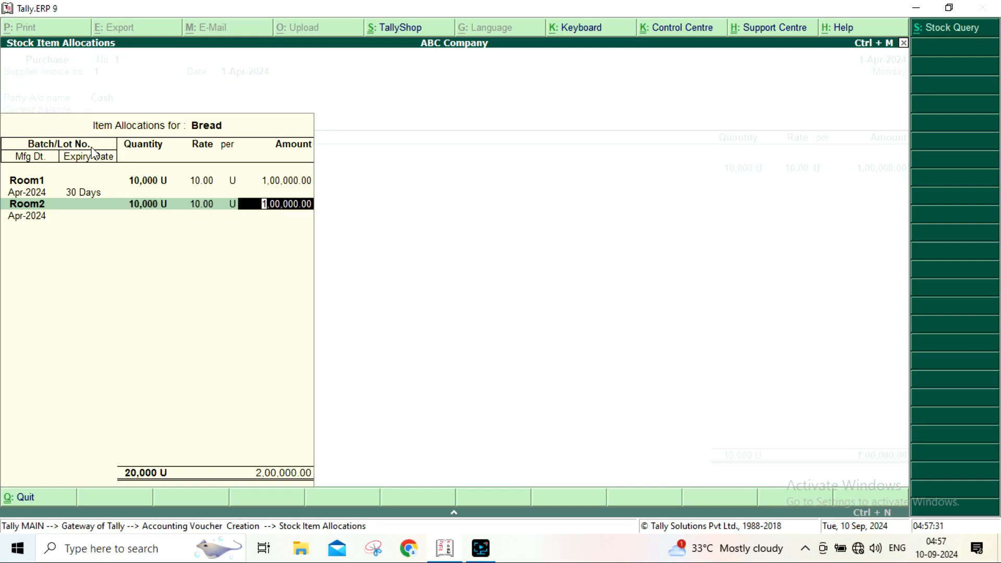
pyautogui.press('Return')
pyautogui.press('Return')
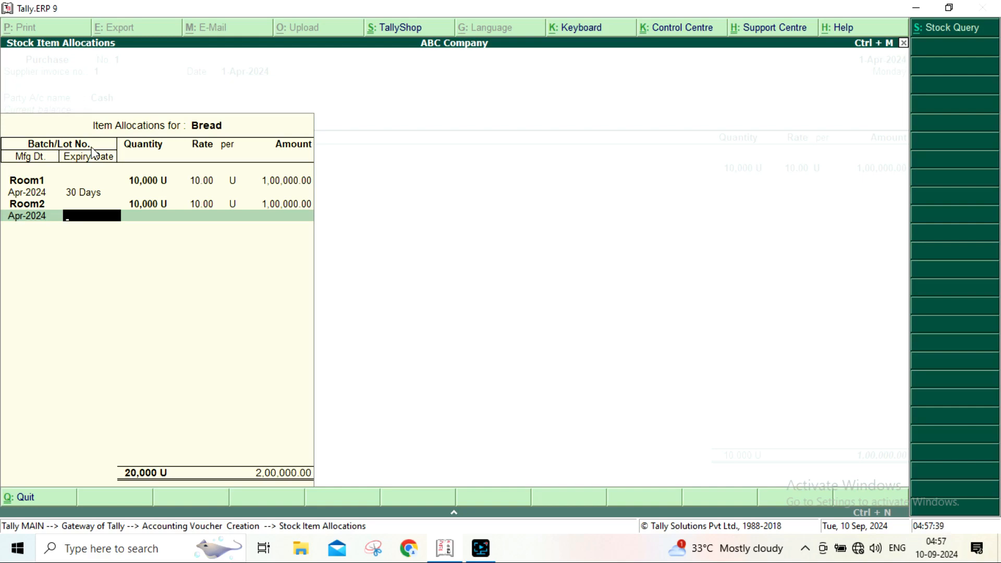
pyautogui.write('20')
pyautogui.press('Return')
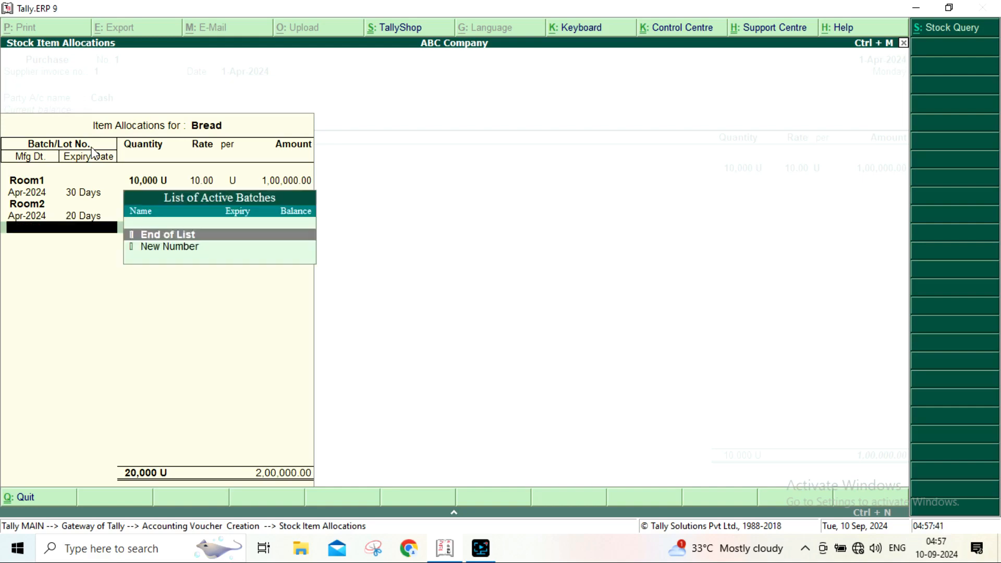
# Step: Add a new batch Room3 with 5,000 U at 10.00, manufacturing date Apr-2024 and an expiry of 10 days
pyautogui.press('Down')
pyautogui.press('Return')
pyautogui.write('Room3')
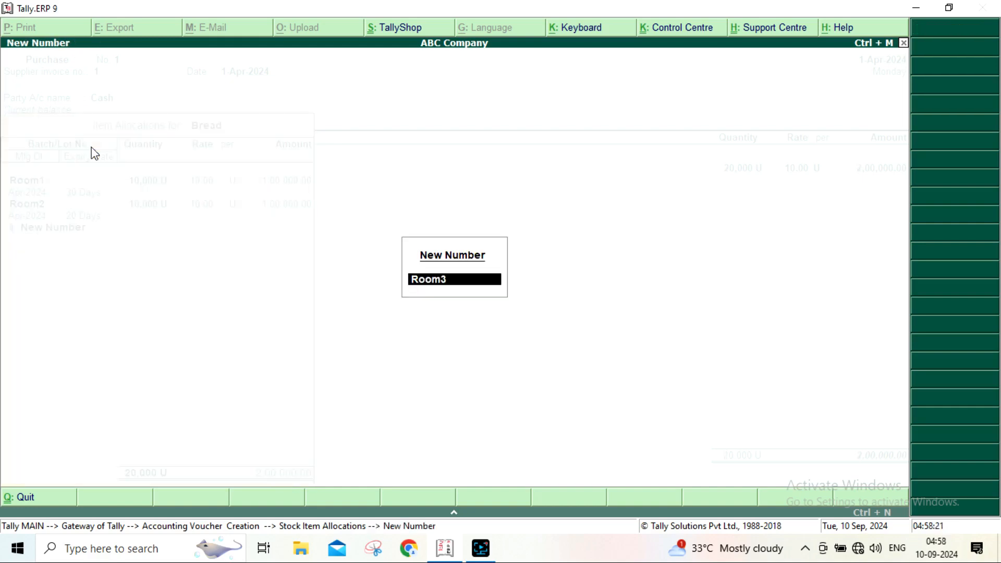
pyautogui.press('Return')
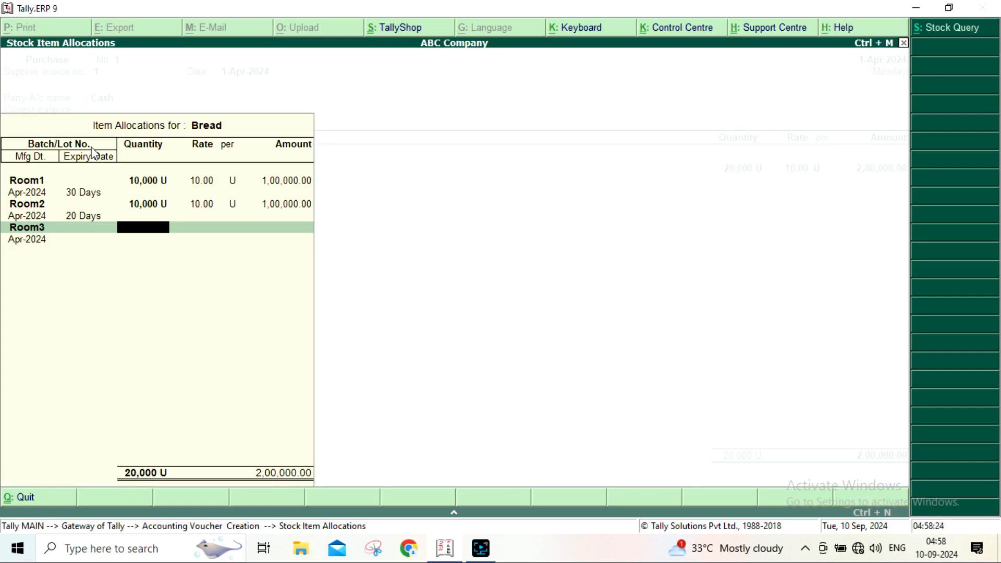
pyautogui.write('5000')
pyautogui.press('Return')
pyautogui.press('Return')
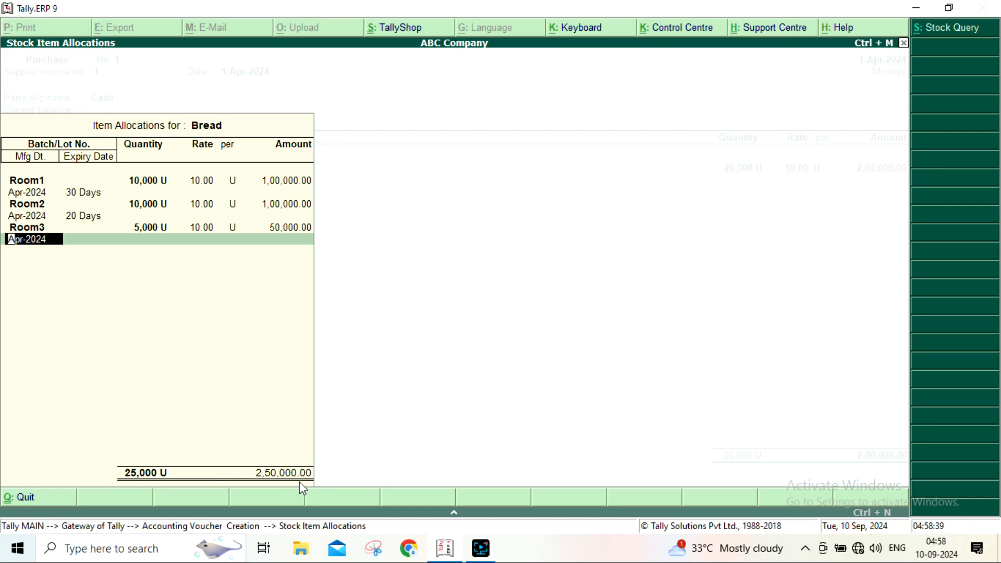
pyautogui.press('Return')
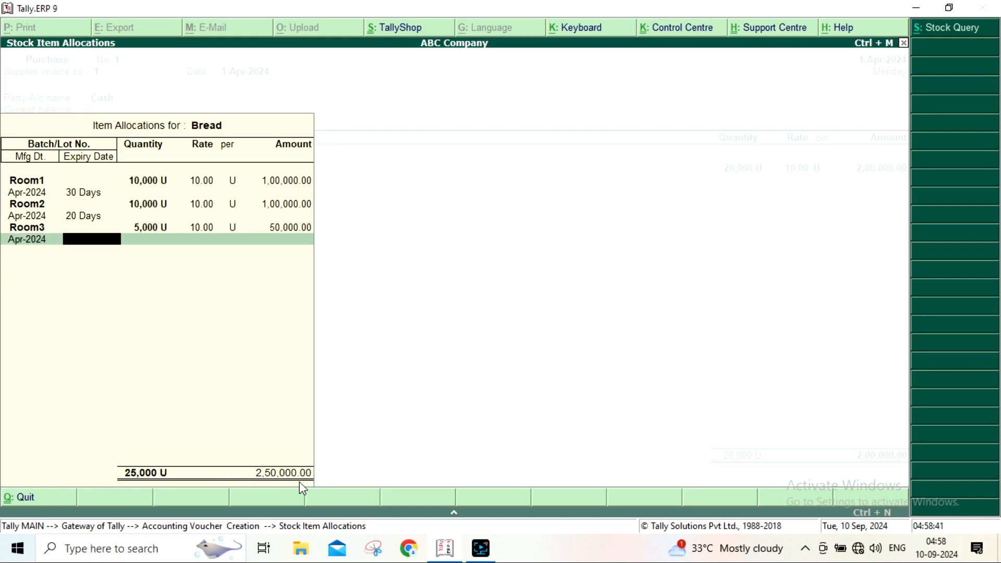
pyautogui.write('10')
pyautogui.press('Return')
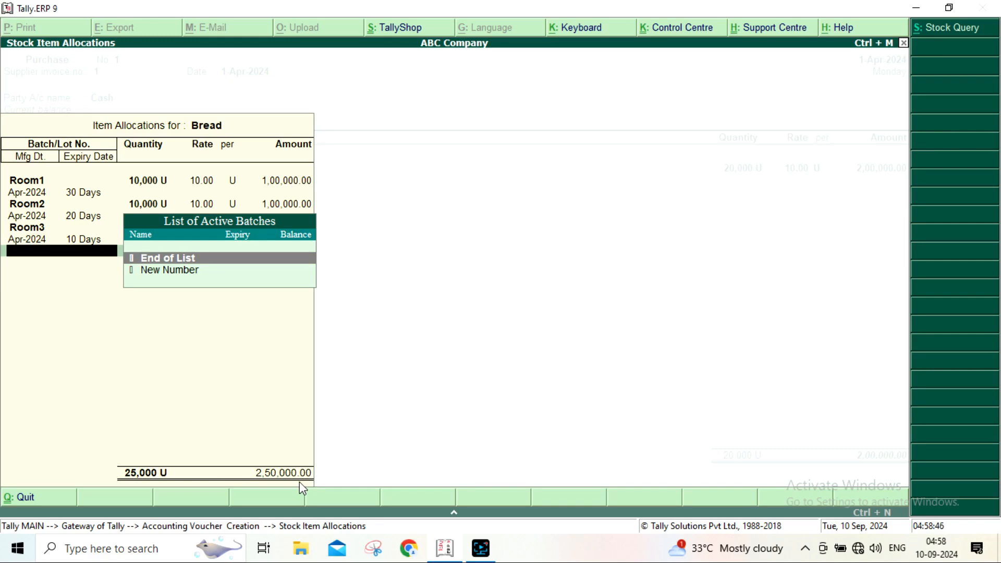
# Step: End the Bread batch allocations and save the purchase voucher without a narration
pyautogui.press('Return')
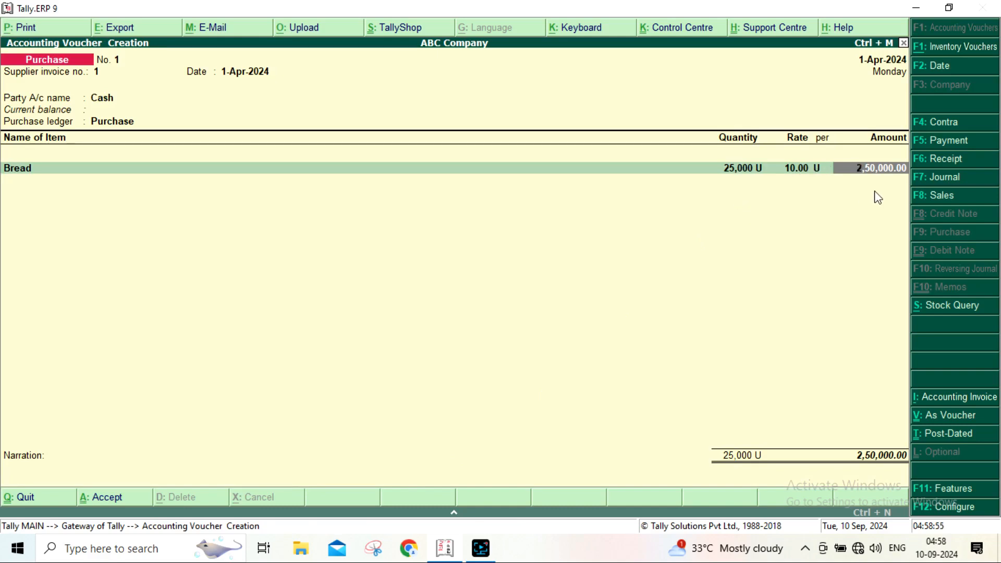
pyautogui.press('Return')
pyautogui.press('Return')
pyautogui.press('Return')
pyautogui.press('Return')
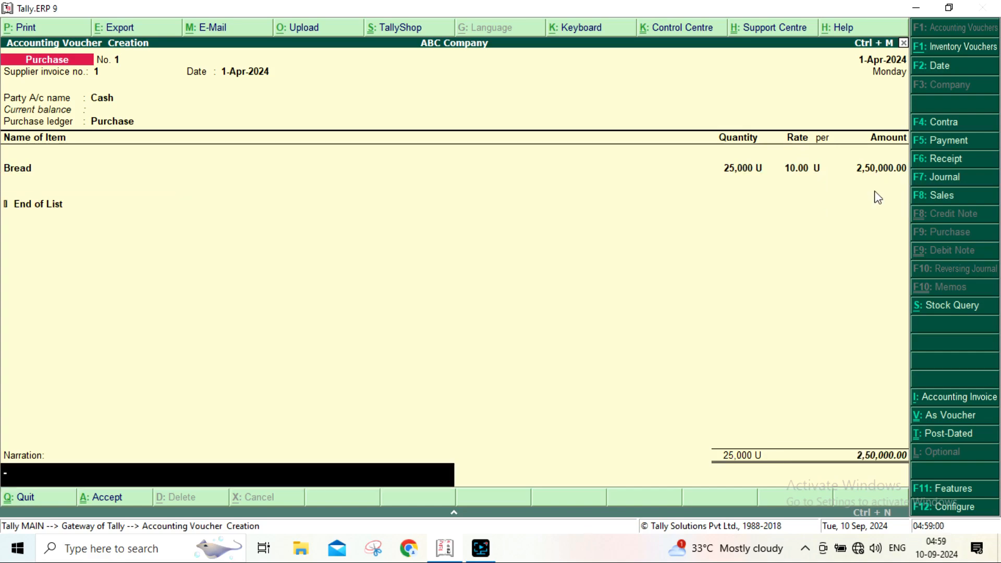
pyautogui.press('Return')
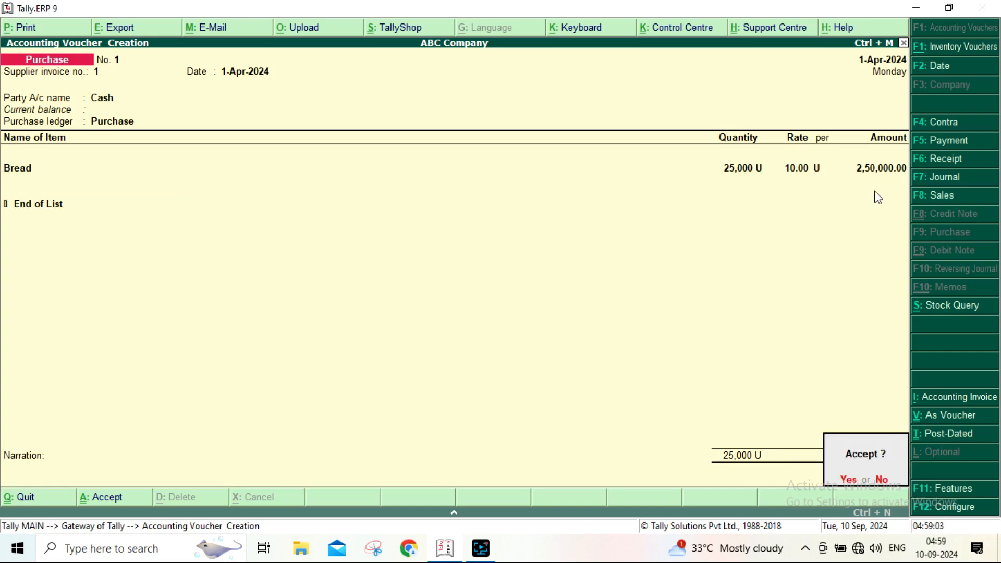
pyautogui.press('Return')
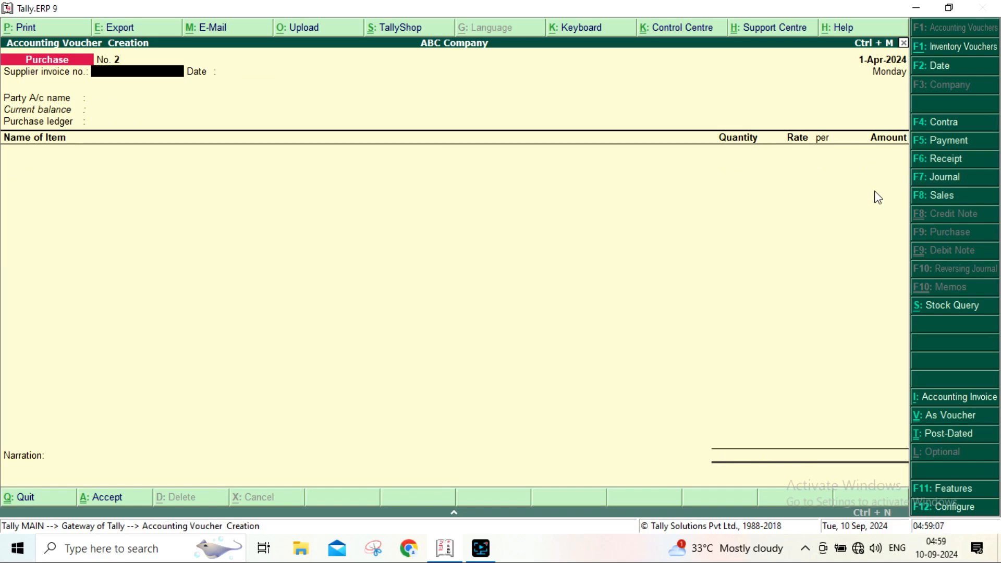
# Step: Start a sales voucher with reference no. 1, party account Cash, default party details and the Sales ledger
pyautogui.click(941, 196)
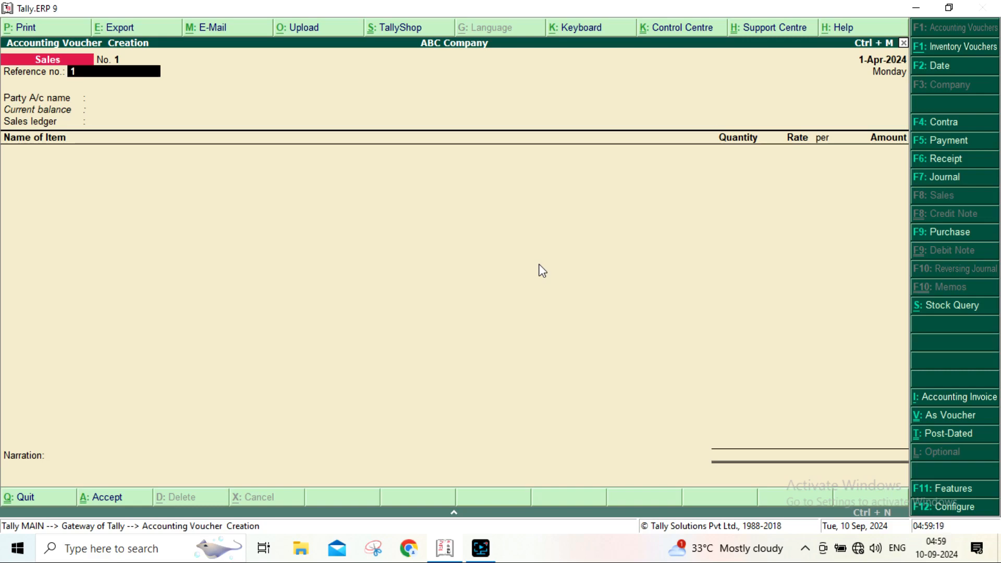
pyautogui.press('Return')
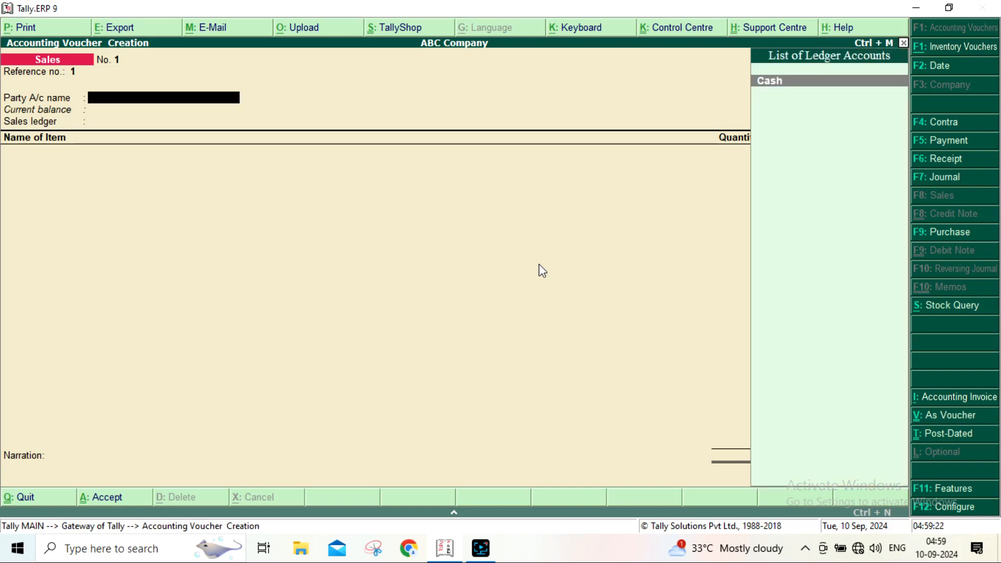
pyautogui.press('Return')
pyautogui.press('Return')
pyautogui.press('Return')
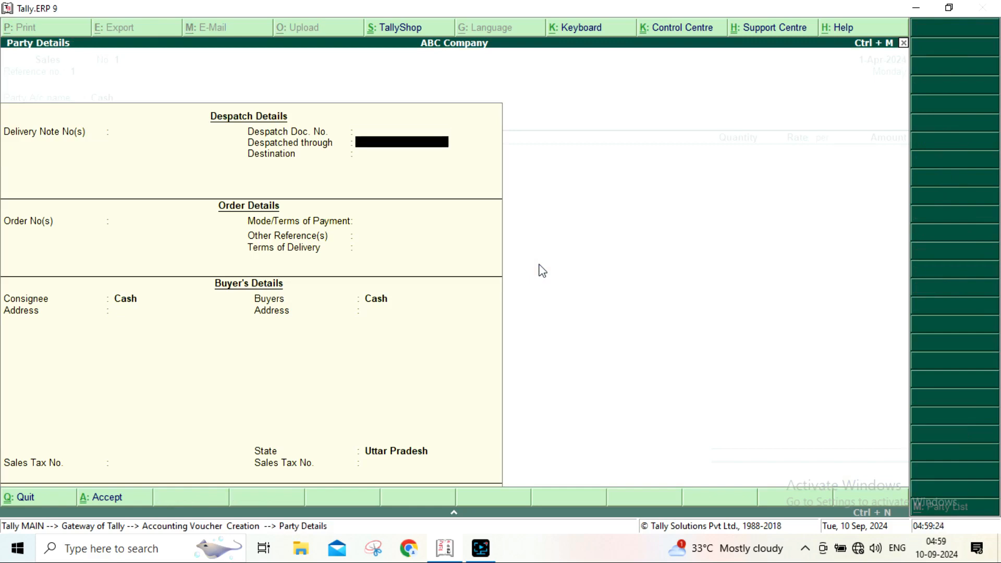
pyautogui.press('Return')
pyautogui.hotkey('ctrl', 'a')
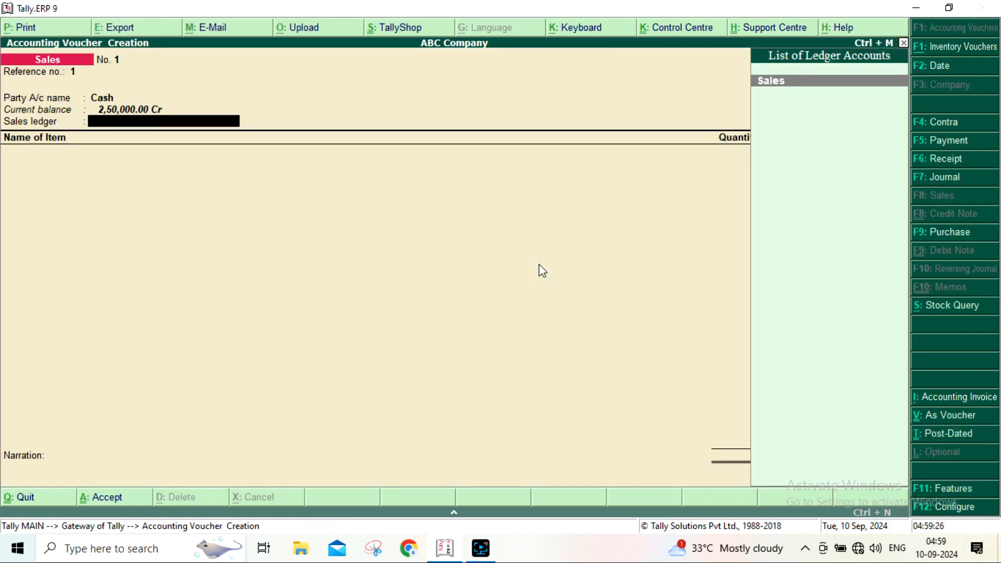
pyautogui.press('Return')
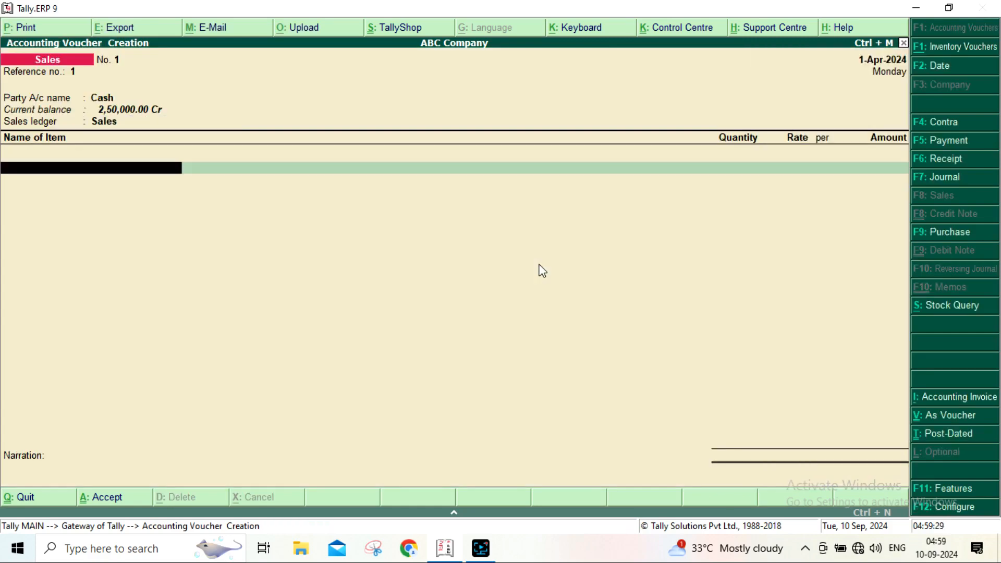
# Step: Add Bread as the item sold and choose the Room3 batch for its allocation
pyautogui.press('Down')
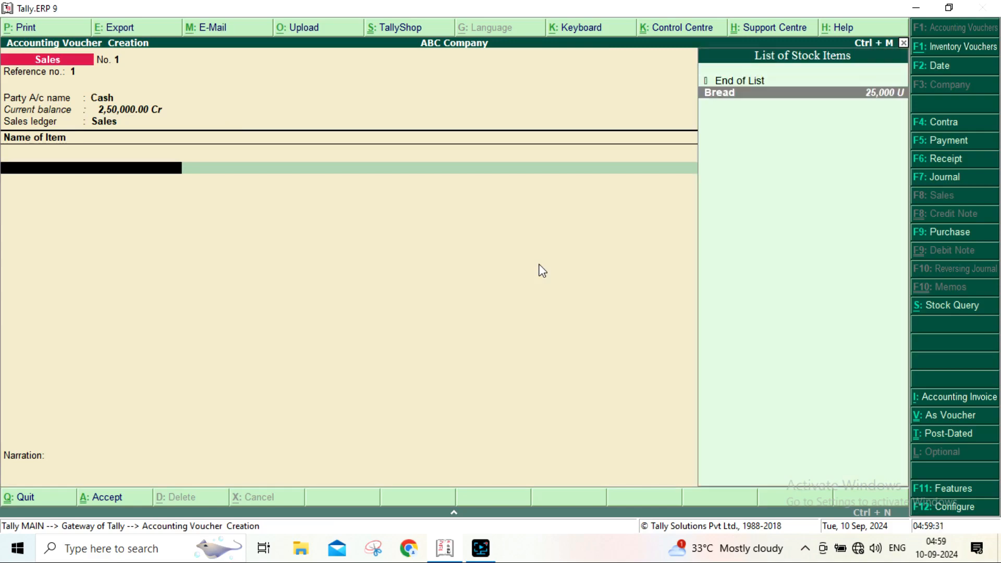
pyautogui.press('Return')
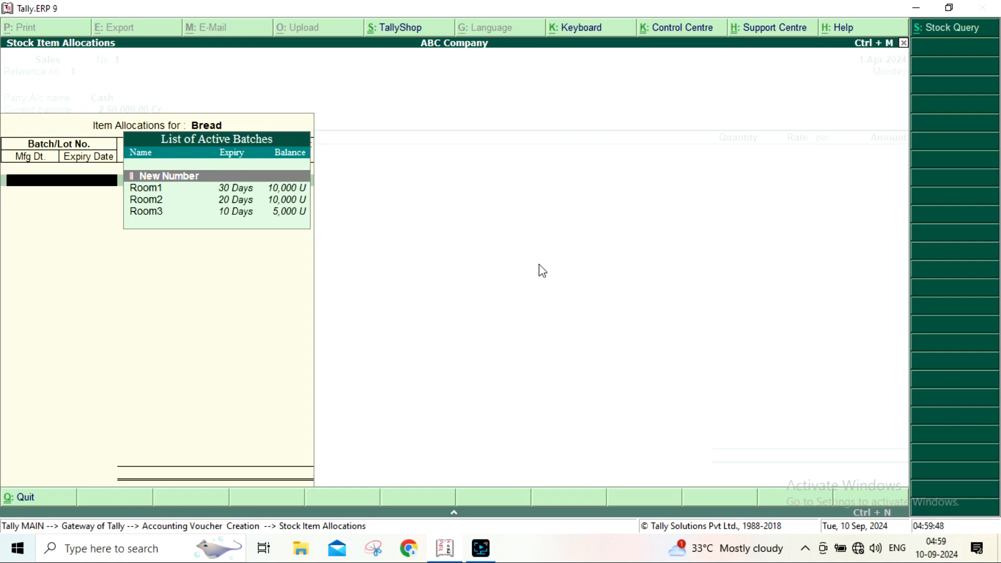
pyautogui.press('Down')
pyautogui.press('Down')
pyautogui.press('Down')
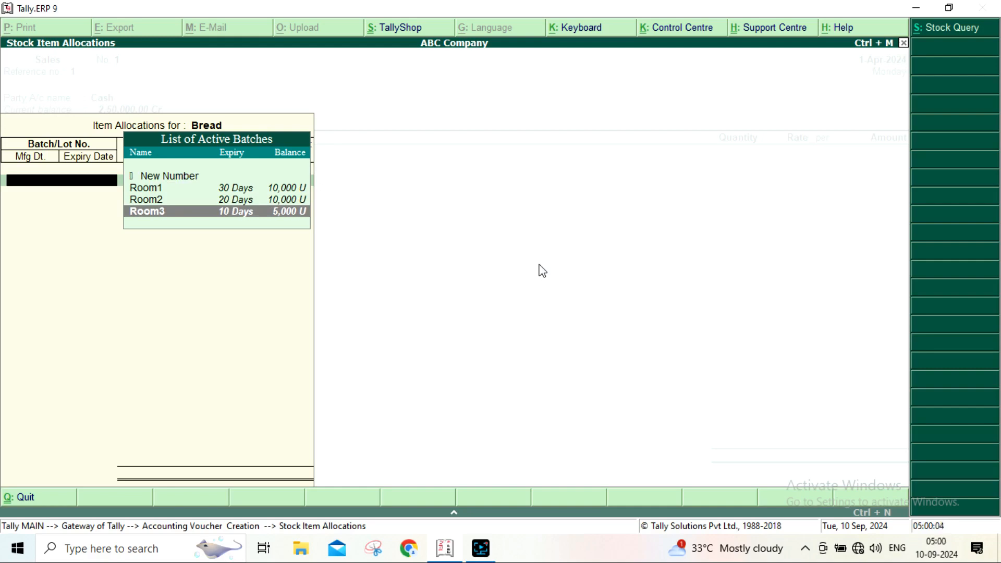
pyautogui.press('Return')
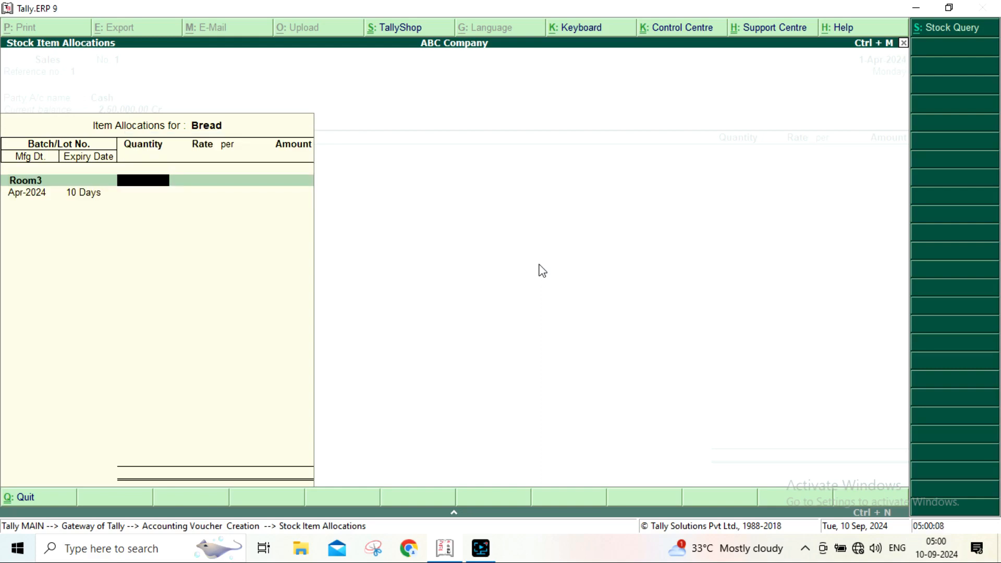
# Step: Allocate 2,000 U from the Room3 batch at a rate of 15.00 per U and end the batch list
pyautogui.write('2000')
pyautogui.press('Return')
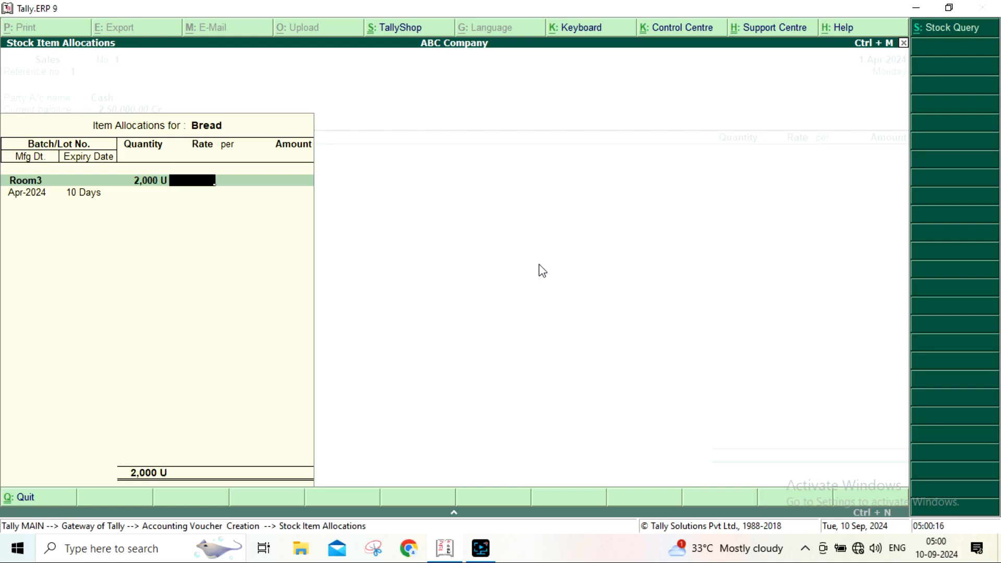
pyautogui.write('15')
pyautogui.press('Return')
pyautogui.press('Return')
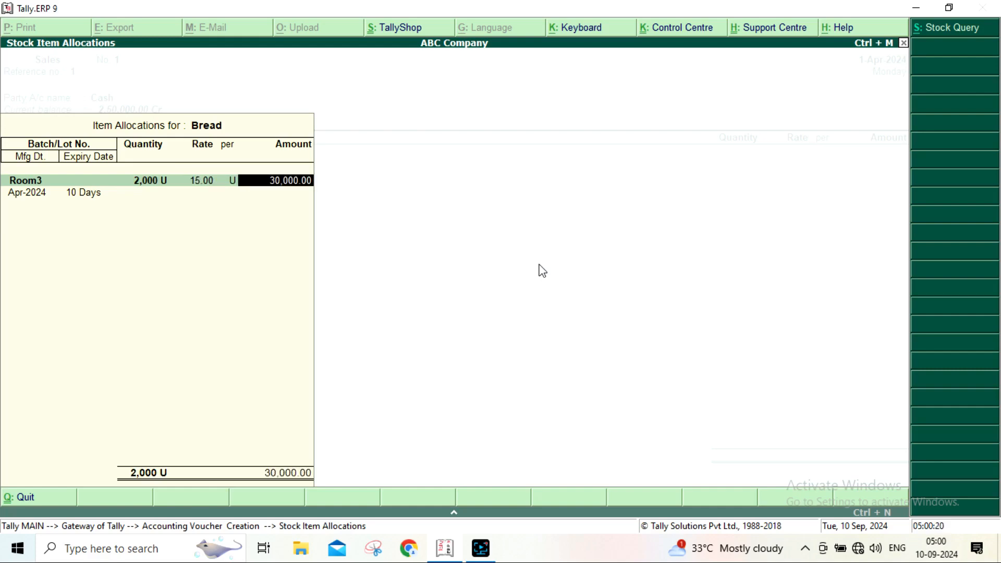
pyautogui.press('Return')
pyautogui.press('Return')
pyautogui.press('Return')
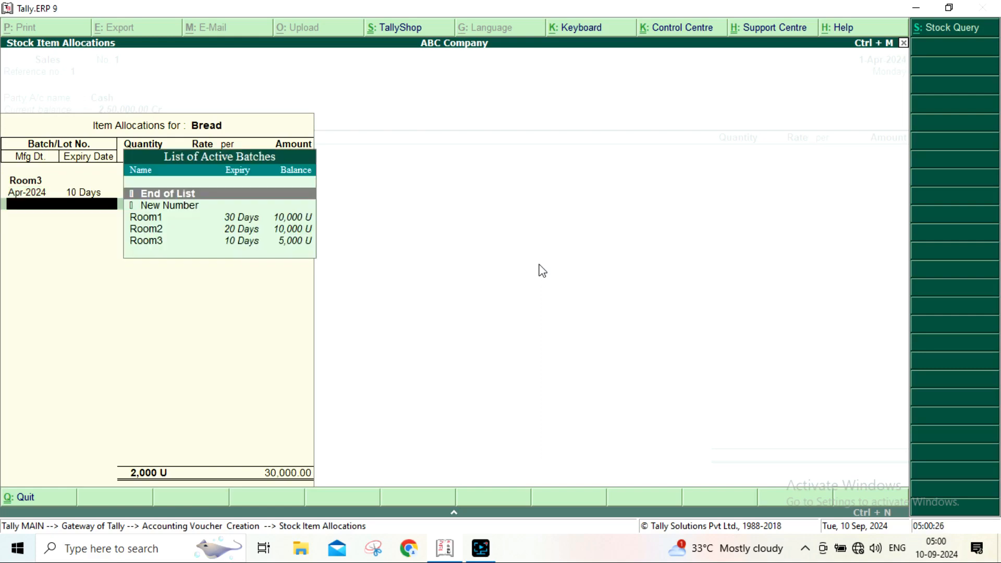
pyautogui.press('Return')
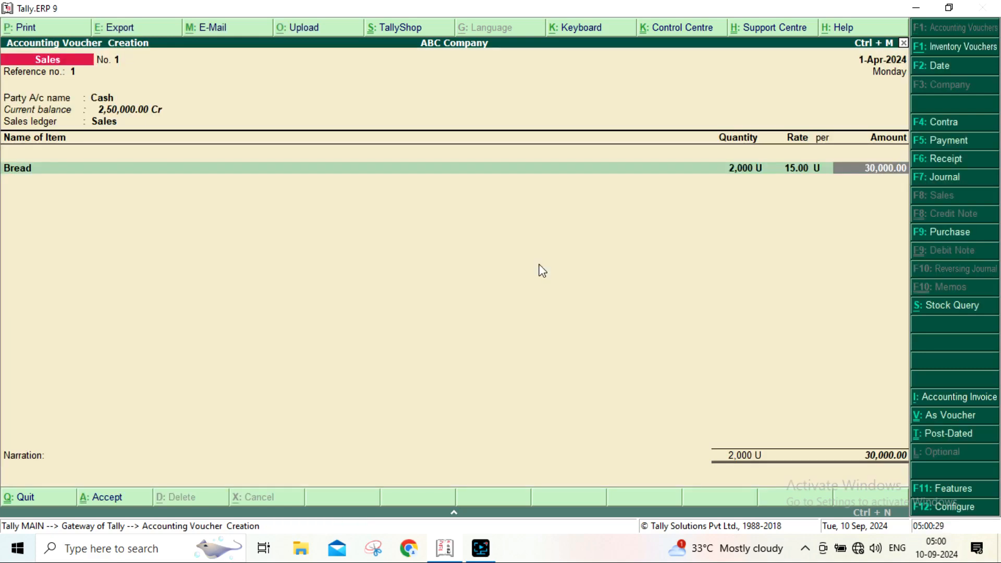
# Step: End the item list and save the sales voucher without a narration
pyautogui.press('Return')
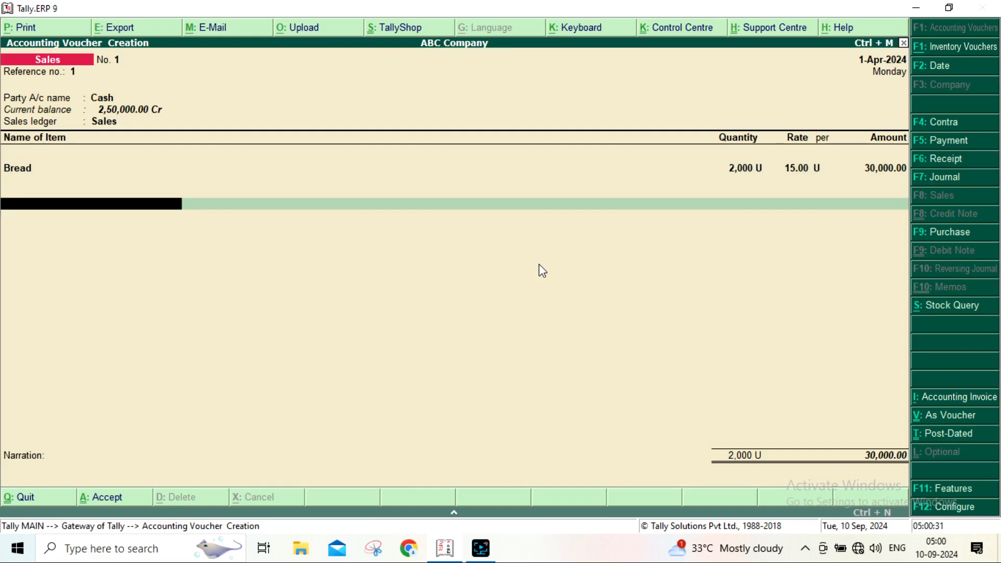
pyautogui.press('Return')
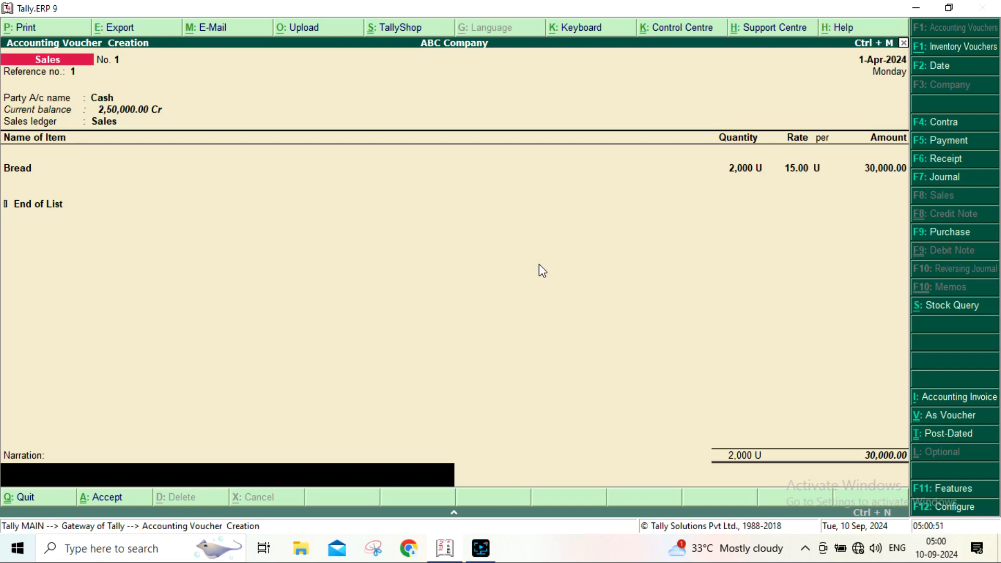
pyautogui.press('Return')
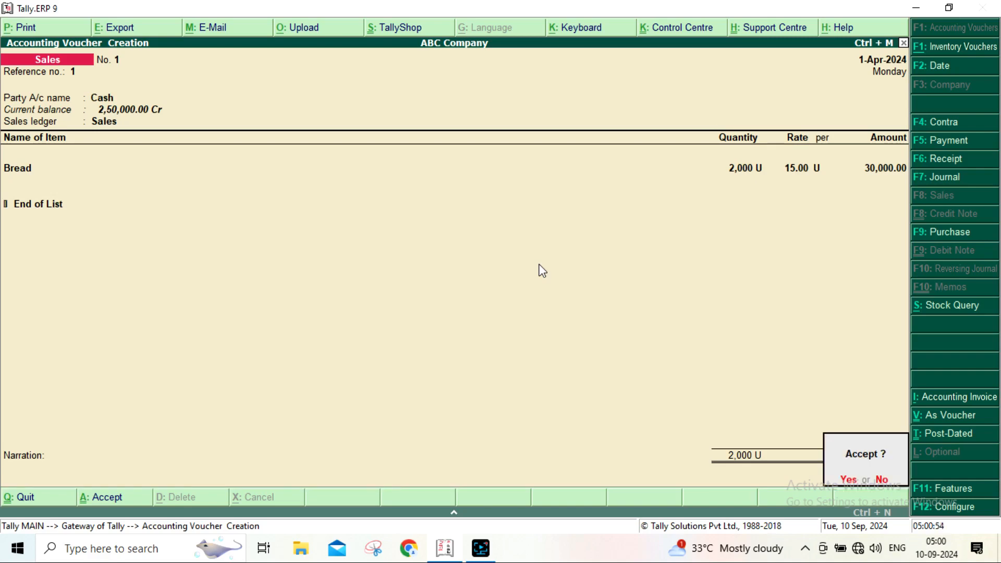
pyautogui.press('Return')
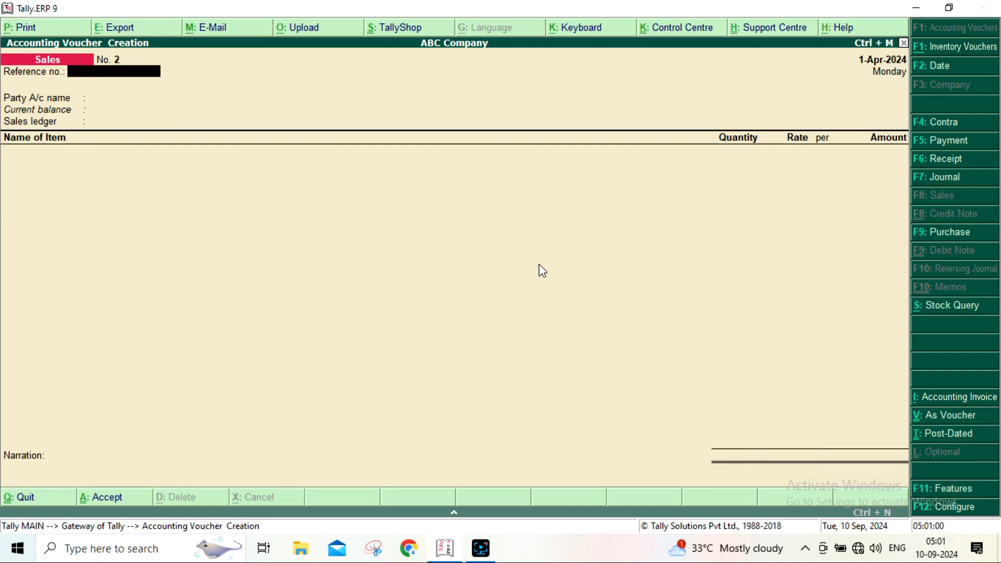